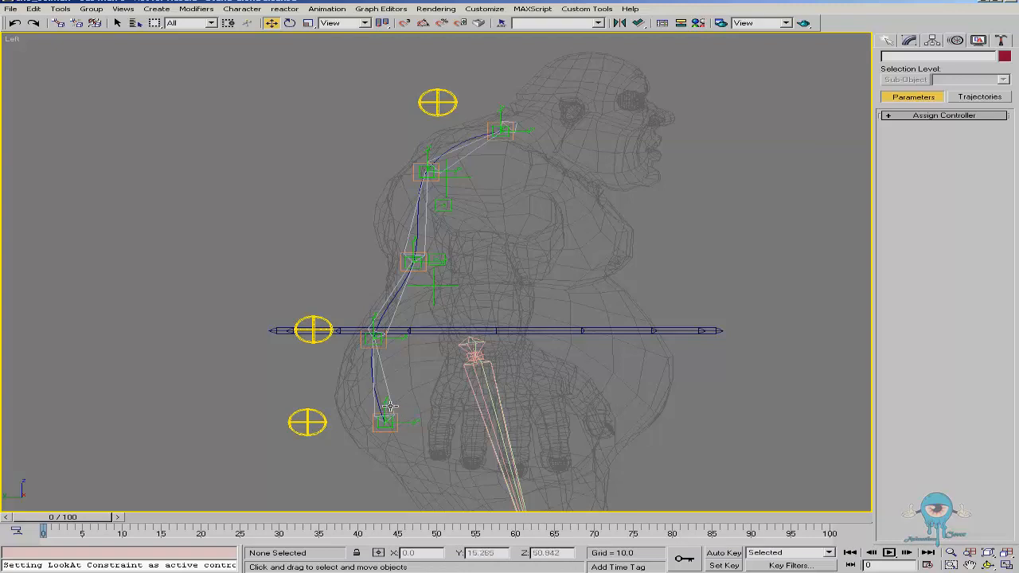
# Examine the spine bones, point helpers and control shapes in the side view, selecting the lowest spine helper, Point12.
pyautogui.scroll(2, 375, 338)
pyautogui.moveTo(369, 349); pyautogui.dragTo(375, 341, button='middle')
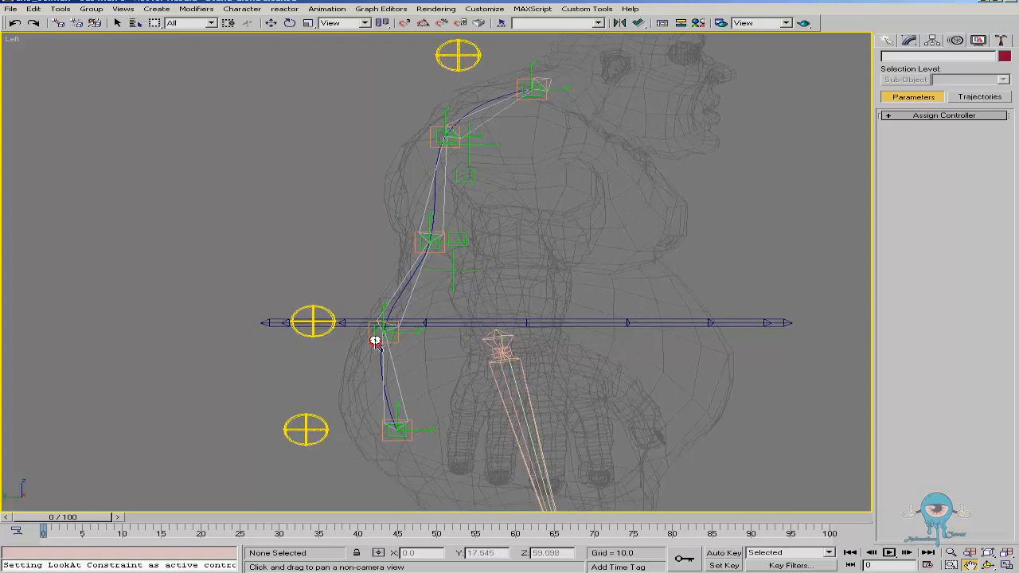
pyautogui.moveTo(375, 341); pyautogui.dragTo(380, 348)
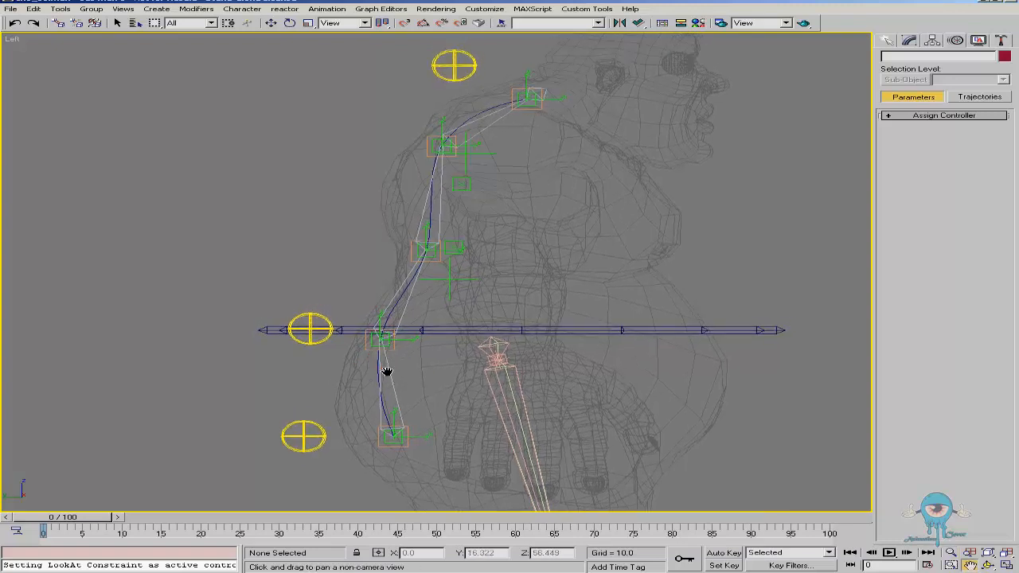
pyautogui.rightClick(424, 418)
pyautogui.click(429, 436)
pyautogui.moveTo(441, 452); pyautogui.dragTo(422, 344, button='middle')
pyautogui.scroll(1, 485, 339)
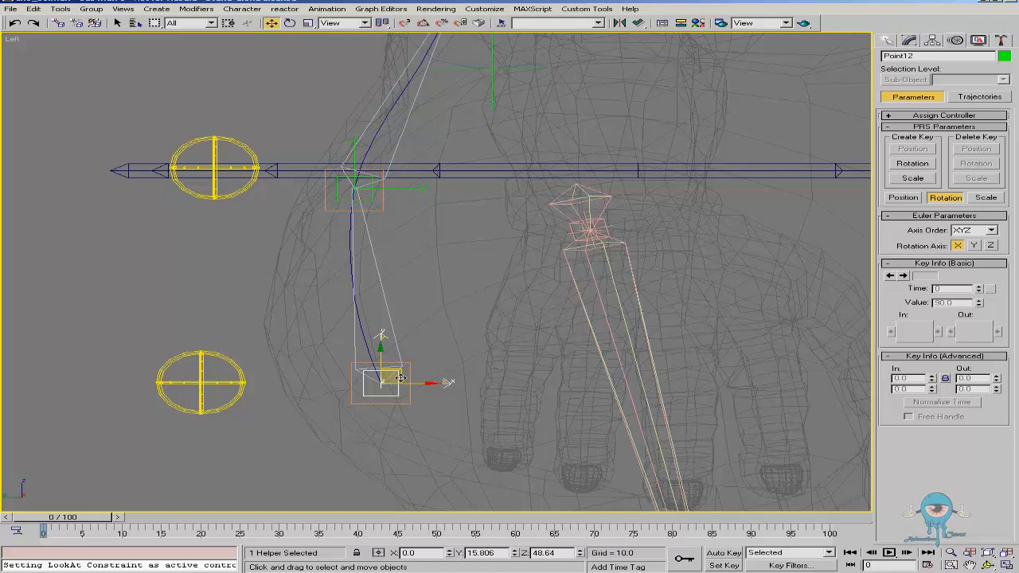
pyautogui.moveTo(433, 343); pyautogui.dragTo(452, 345, button='middle')
pyautogui.scroll(-1, 450, 345)
pyautogui.moveTo(470, 289); pyautogui.dragTo(381, 382, button='middle')
pyautogui.scroll(-1, 402, 342)
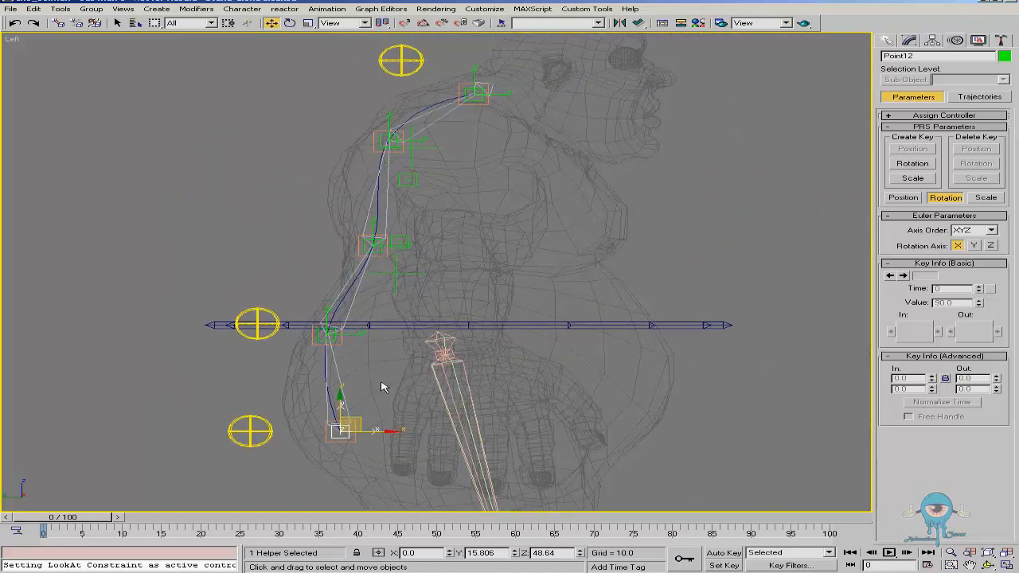
# Test-rotate the lowest control shape, CNT03, to check how the base of the spine responds.
pyautogui.click(251, 421)
pyautogui.rightClick(269, 415)
pyautogui.click(307, 431)
pyautogui.moveTo(308, 409); pyautogui.dragTo(323, 405)
pyautogui.rightClick(326, 405)
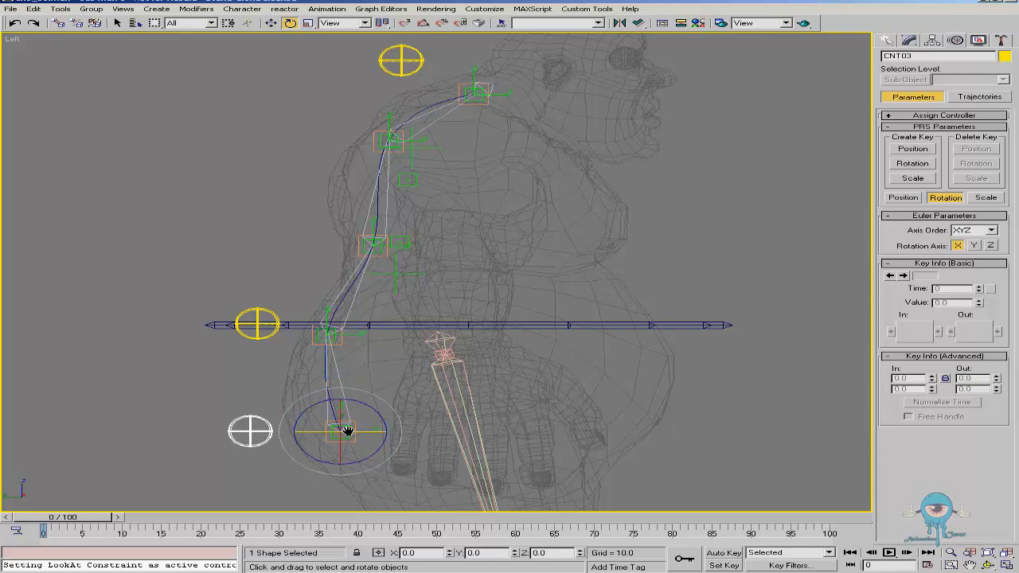
# Inspect the point helpers along the spine from the base up to Point14 and compare them with the nearby control shapes.
pyautogui.scroll(2, 347, 432)
pyautogui.moveTo(349, 430); pyautogui.dragTo(396, 388, button='middle')
pyautogui.moveTo(463, 381); pyautogui.dragTo(499, 366, button='middle')
pyautogui.click(481, 373)
pyautogui.moveTo(407, 347); pyautogui.dragTo(434, 373, button='middle')
pyautogui.scroll(-1, 396, 368)
pyautogui.click(440, 254)
pyautogui.moveTo(516, 144); pyautogui.dragTo(459, 206, button='middle')
pyautogui.click(398, 164)
pyautogui.moveTo(420, 148); pyautogui.dragTo(408, 160, button='middle')
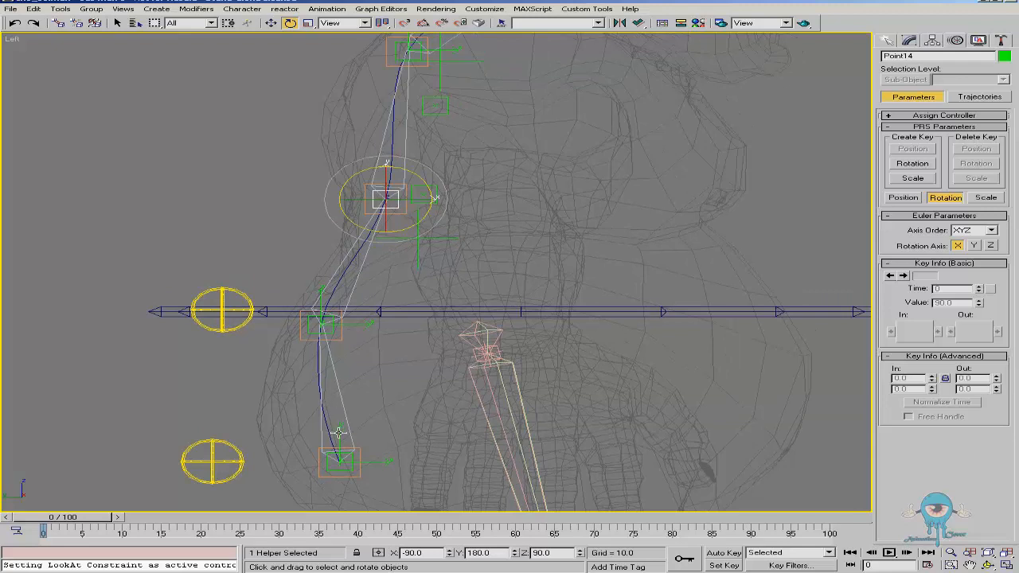
pyautogui.scroll(-2, 387, 203)
pyautogui.moveTo(386, 231); pyautogui.dragTo(375, 279, button='middle')
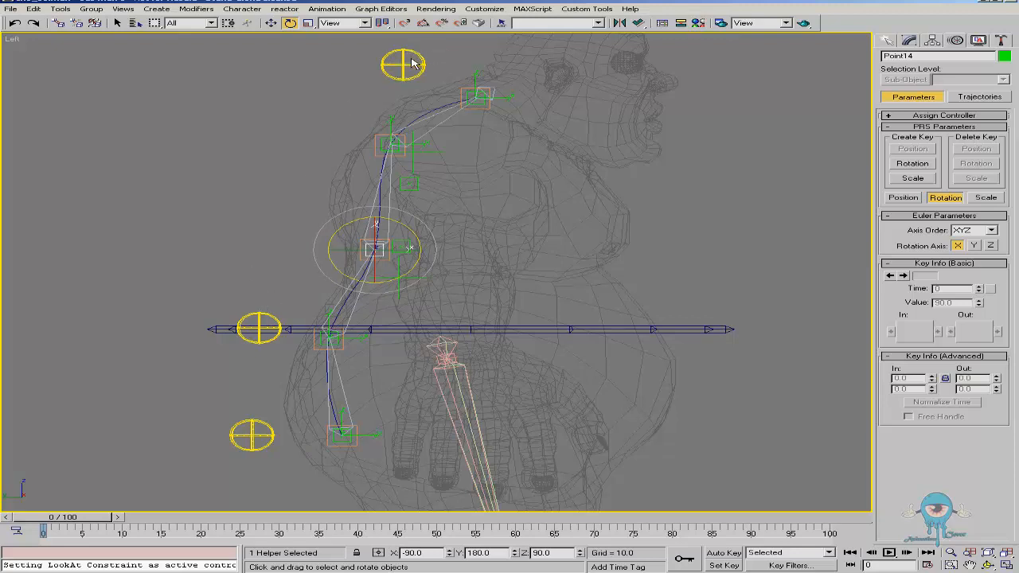
# Add an Orientation Constraint to the lowest spine helper, Point12, with CNT03 as its target.
pyautogui.scroll(4, 361, 416)
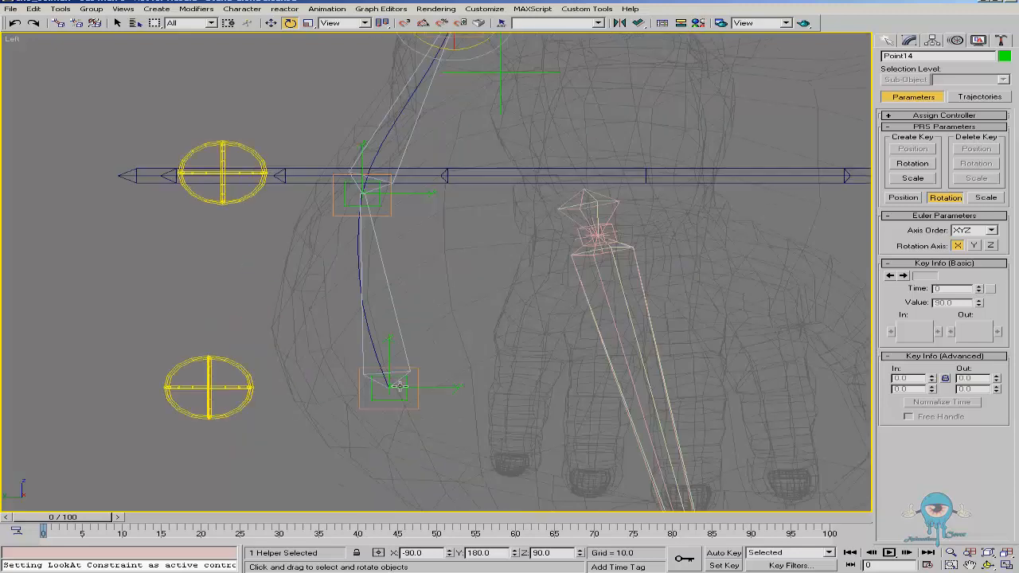
pyautogui.click(433, 382)
pyautogui.rightClick(450, 353)
pyautogui.moveTo(514, 240)
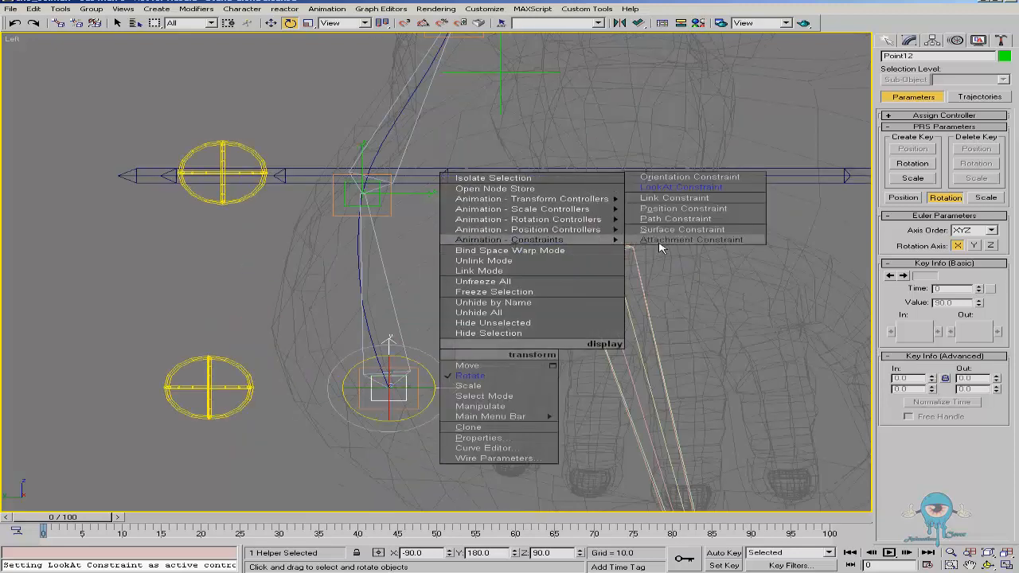
pyautogui.click(689, 179)
pyautogui.click(239, 366)
pyautogui.moveTo(328, 382); pyautogui.dragTo(344, 370, button='middle')
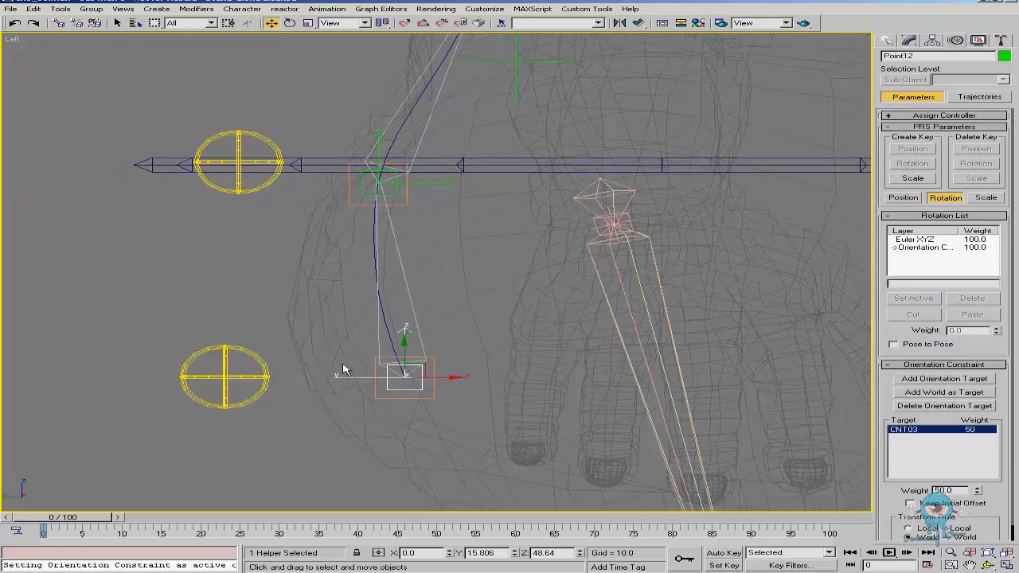
# Switch the reference coordinate system to Local and compare the axes of CNT03 with those of Point12.
pyautogui.click(270, 368)
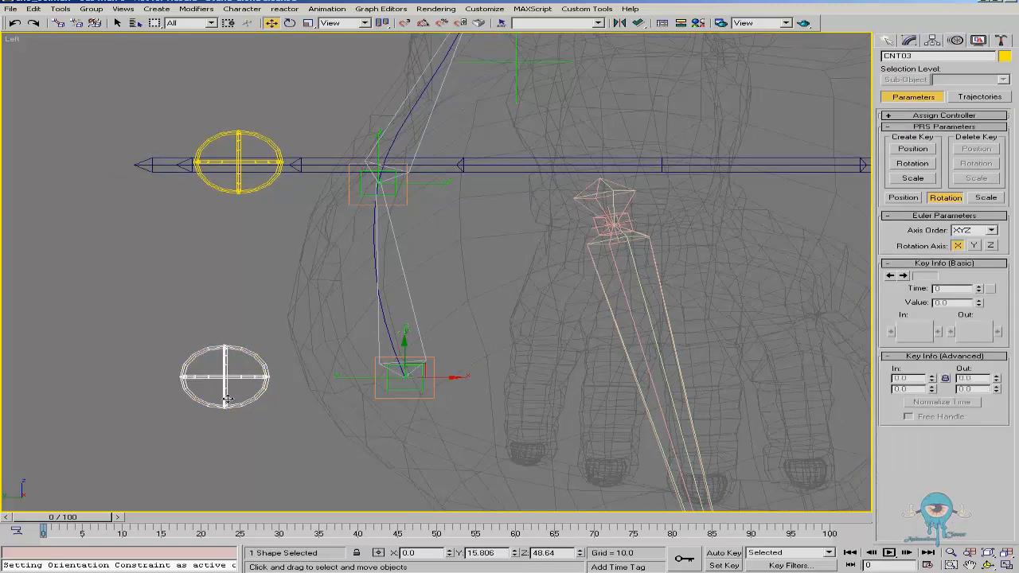
pyautogui.rightClick(305, 384)
pyautogui.click(334, 446)
pyautogui.moveTo(393, 346)
pyautogui.keyDown('alt'); pyautogui.mouseDown(button='middle')
pyautogui.moveTo(448, 323)
pyautogui.moveTo(408, 341)
pyautogui.mouseUp(button='middle'); pyautogui.keyUp('alt')
pyautogui.rightClick(407, 341)
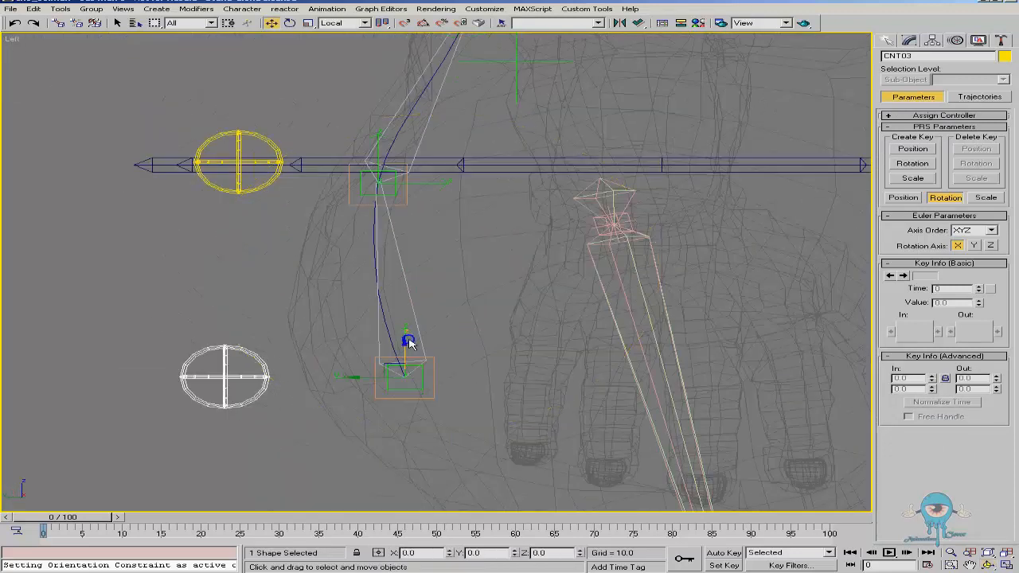
pyautogui.click(344, 327)
pyautogui.click(424, 363)
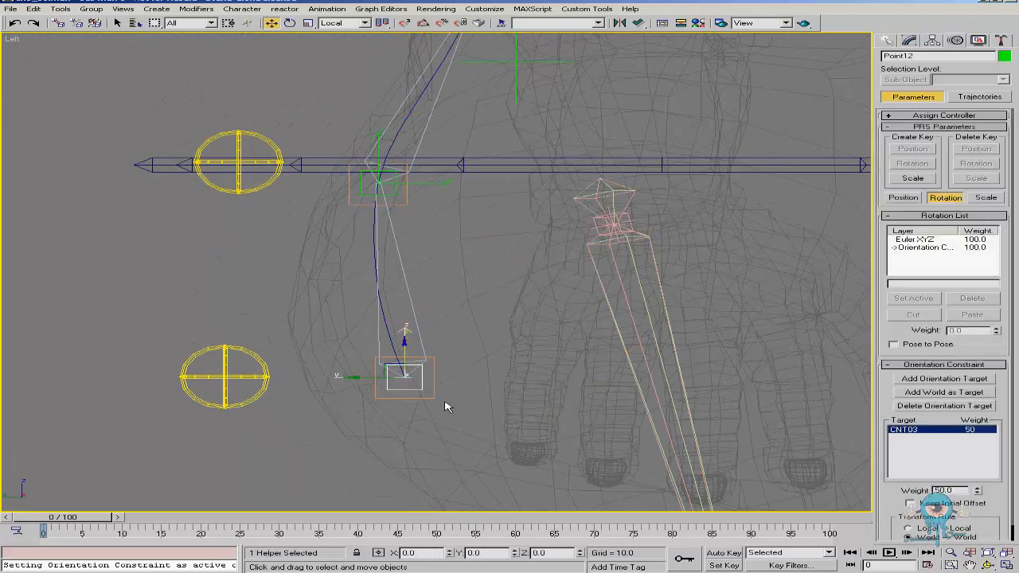
# Add an Orientation Constraint to Point13, the second helper from the spine's base, targeting CNT02.
pyautogui.click(430, 183)
pyautogui.moveTo(437, 201); pyautogui.dragTo(453, 258, button='middle')
pyautogui.rightClick(467, 282)
pyautogui.click(476, 280)
pyautogui.click(288, 207)
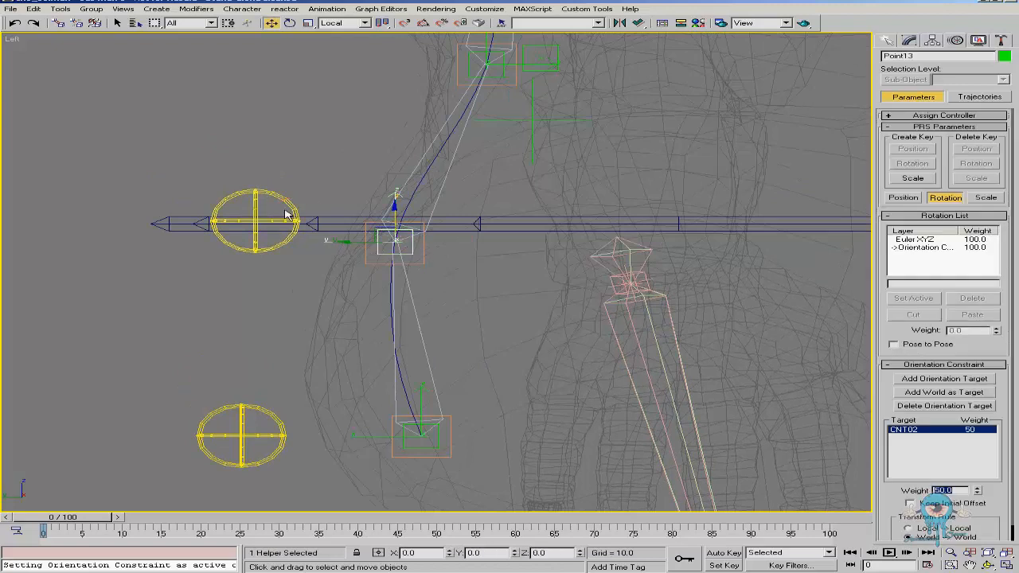
# Add an Orientation Constraint to Point16, the helper at the top of the spine, targeting CNT01.
pyautogui.moveTo(460, 235); pyautogui.dragTo(392, 458, button='middle')
pyautogui.scroll(-2, 418, 377)
pyautogui.moveTo(433, 335); pyautogui.dragTo(442, 390, button='middle')
pyautogui.rightClick(646, 164)
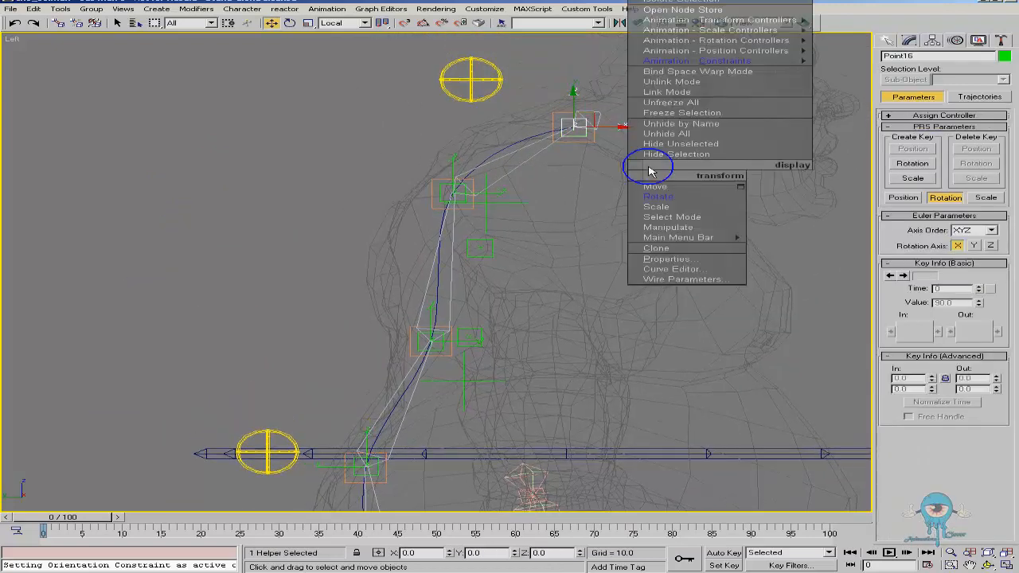
pyautogui.click(653, 168)
pyautogui.click(499, 79)
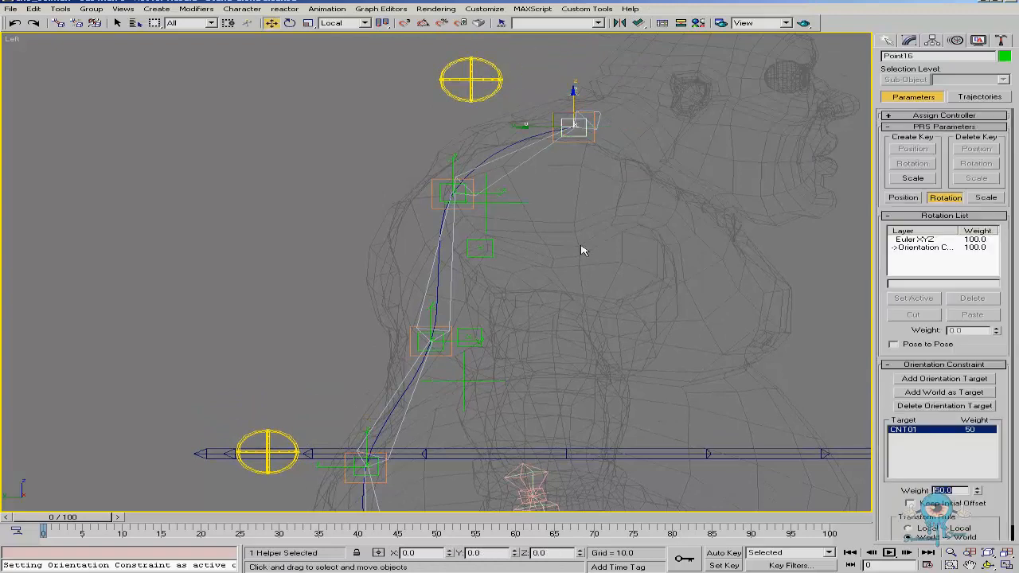
# Orientation-constrain Point15, the helper just below the top one, to CNT01 with a weight of 66.5.
pyautogui.click(459, 159)
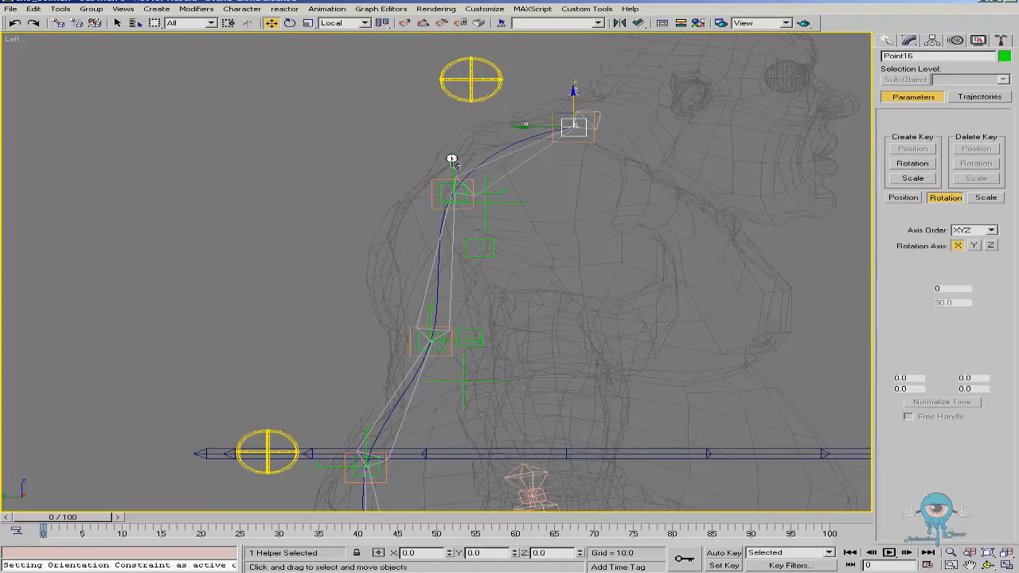
pyautogui.moveTo(484, 243); pyautogui.dragTo(498, 233, button='middle')
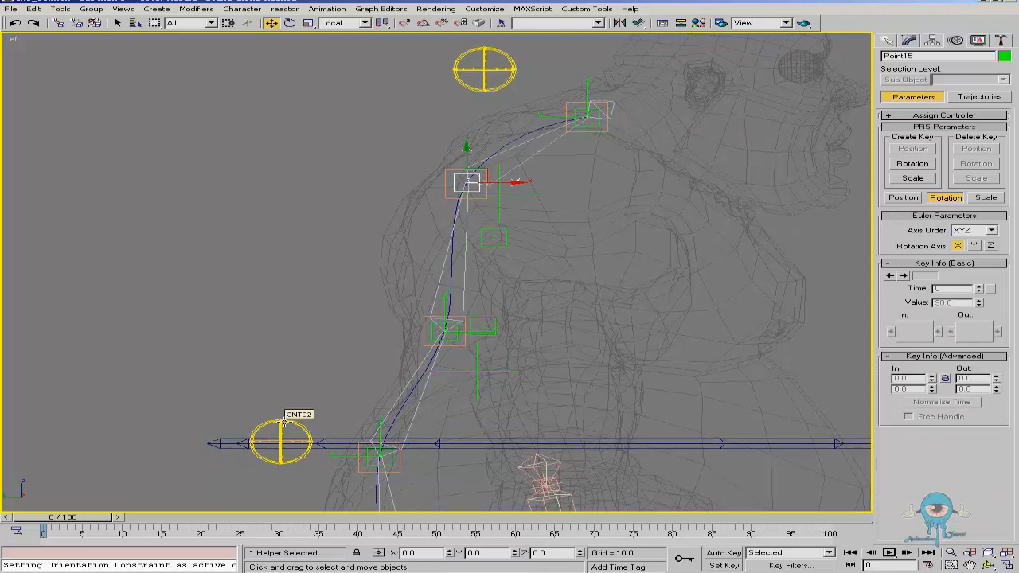
pyautogui.rightClick(571, 250)
pyautogui.click(604, 244)
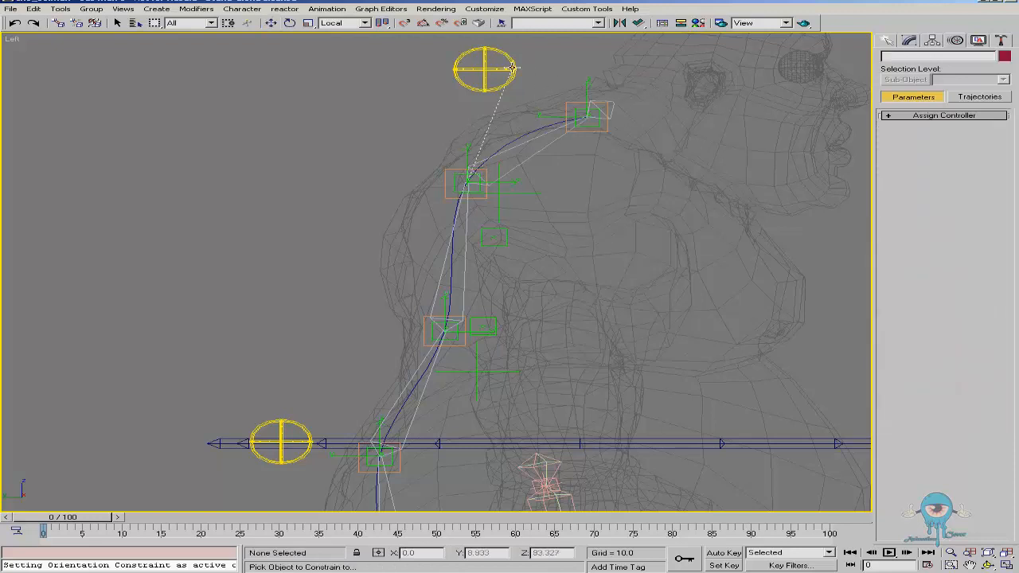
pyautogui.click(512, 67)
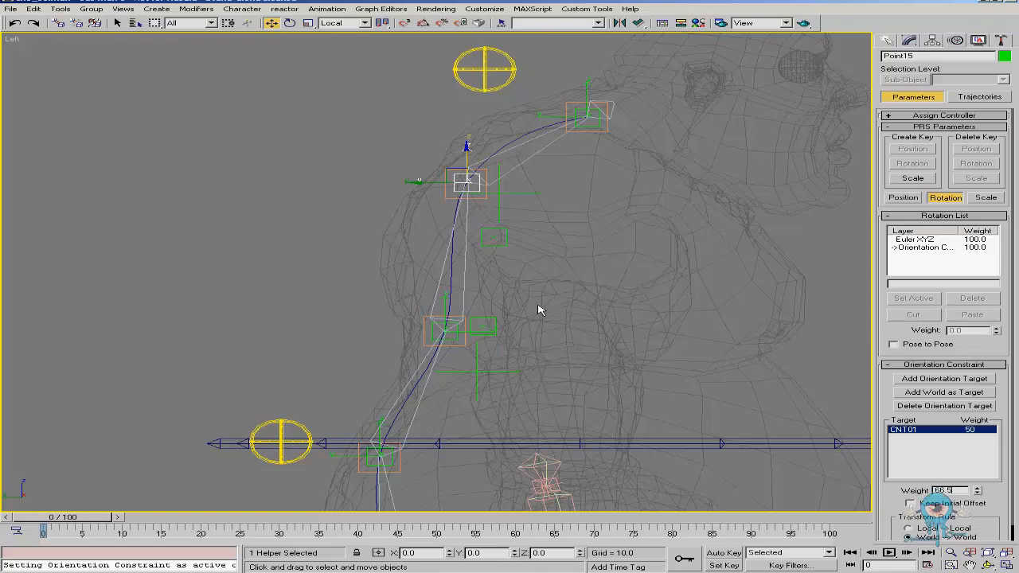
# Add CNT02 as a second orientation target for Point15 with a weight of 33.5.
pyautogui.rightClick(533, 246)
pyautogui.click(552, 236)
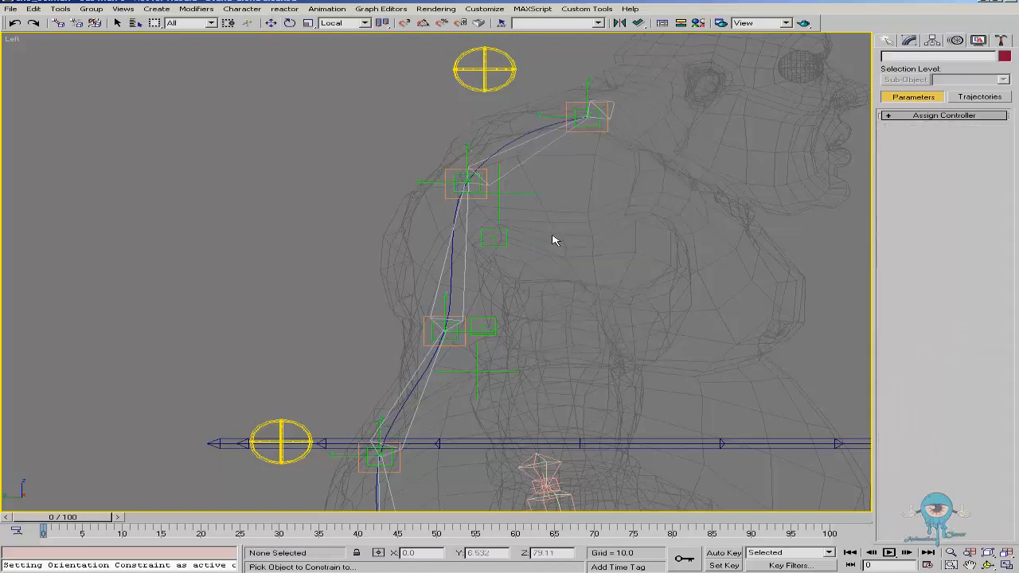
pyautogui.click(308, 424)
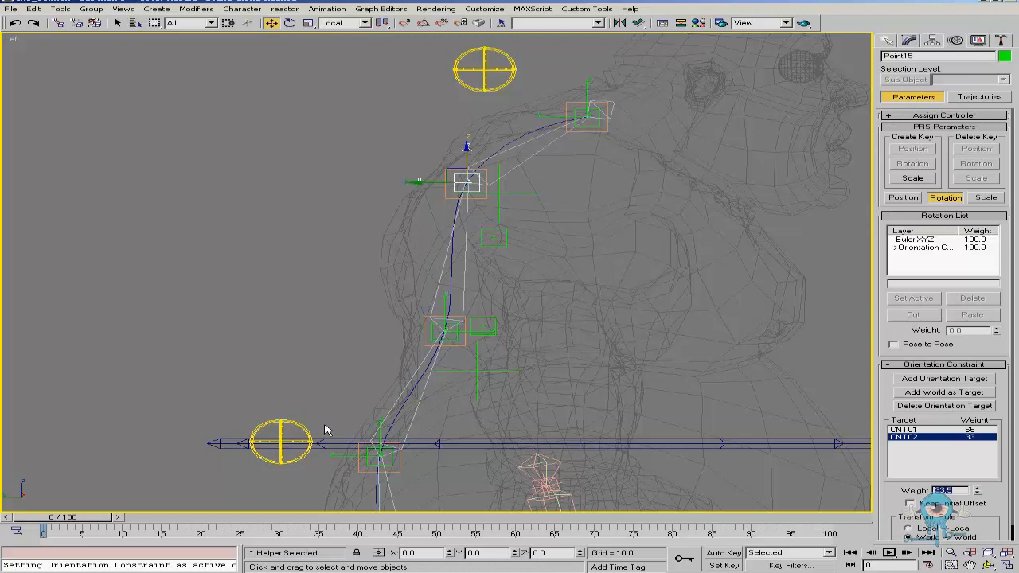
# Orientation-constrain the middle spine helper, Point14, to CNT02 with a weight of 66.5.
pyautogui.click(440, 317)
pyautogui.rightClick(509, 333)
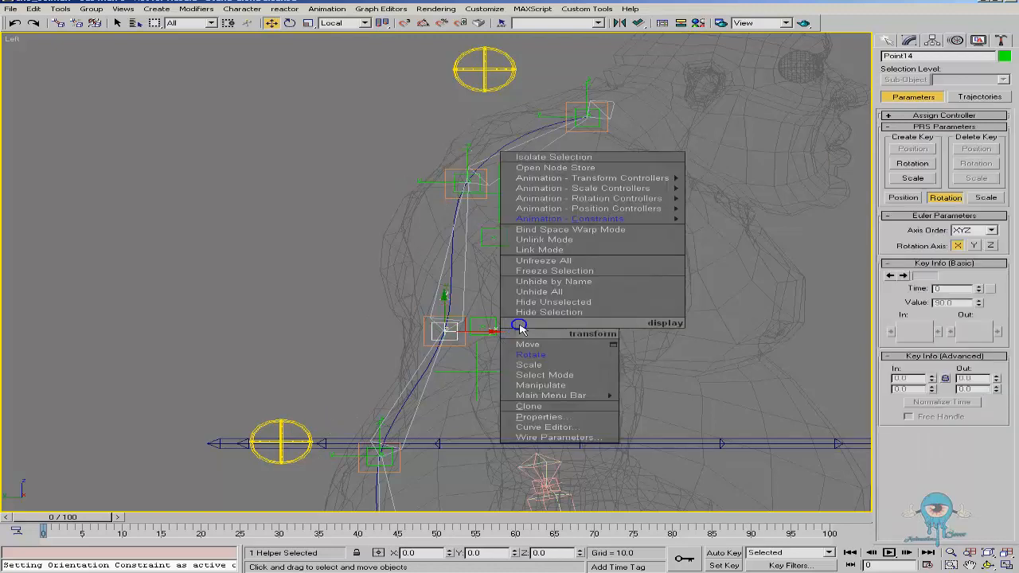
pyautogui.click(520, 326)
pyautogui.click(279, 425)
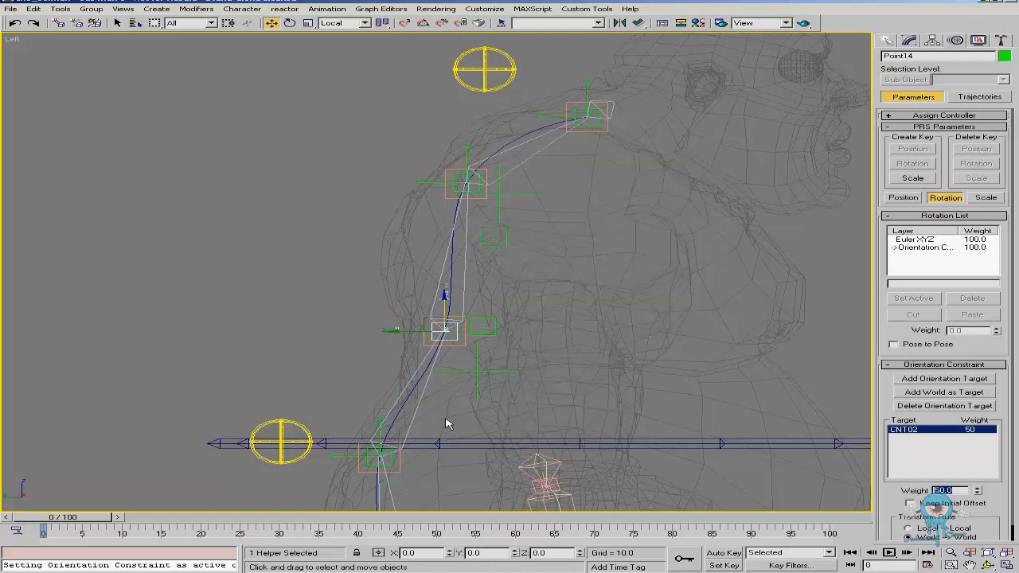
pyautogui.write('6')
pyautogui.press('Return')
# Add CNT01 as a second orientation target for Point14 with a weight of 33.5.
pyautogui.rightClick(437, 314)
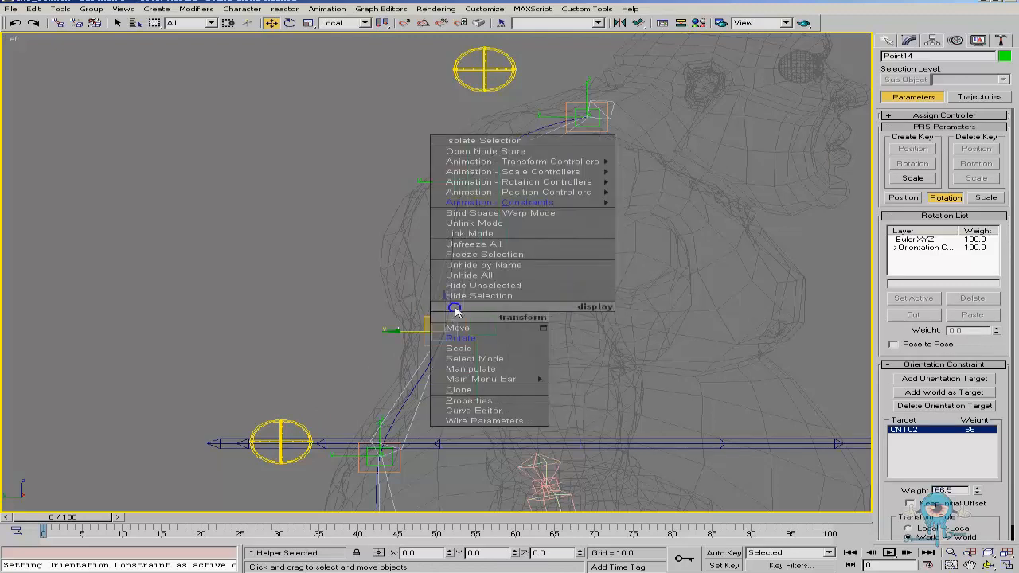
pyautogui.click(451, 307)
pyautogui.click(511, 71)
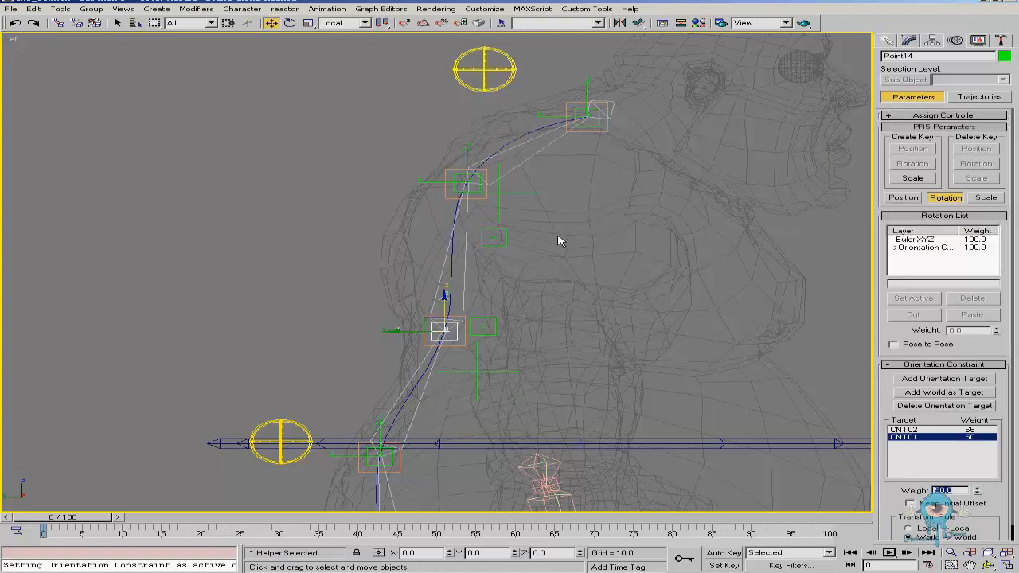
pyautogui.write('33.5')
# Test-rotate the waist control CNT02 in the side view to check how the spine helpers follow, restoring its pose.
pyautogui.moveTo(354, 291); pyautogui.dragTo(358, 274, button='middle')
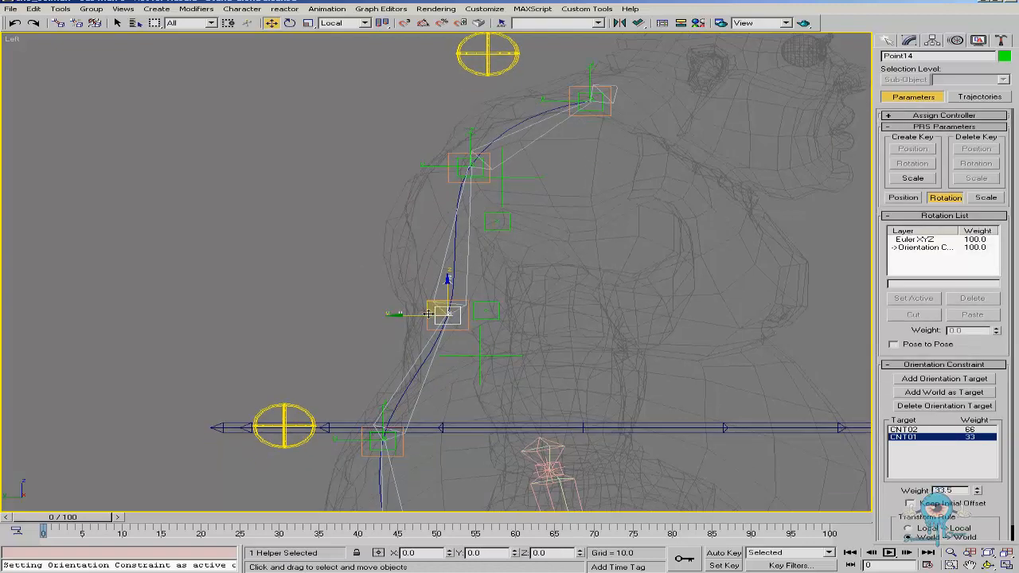
pyautogui.scroll(-1, 343, 300)
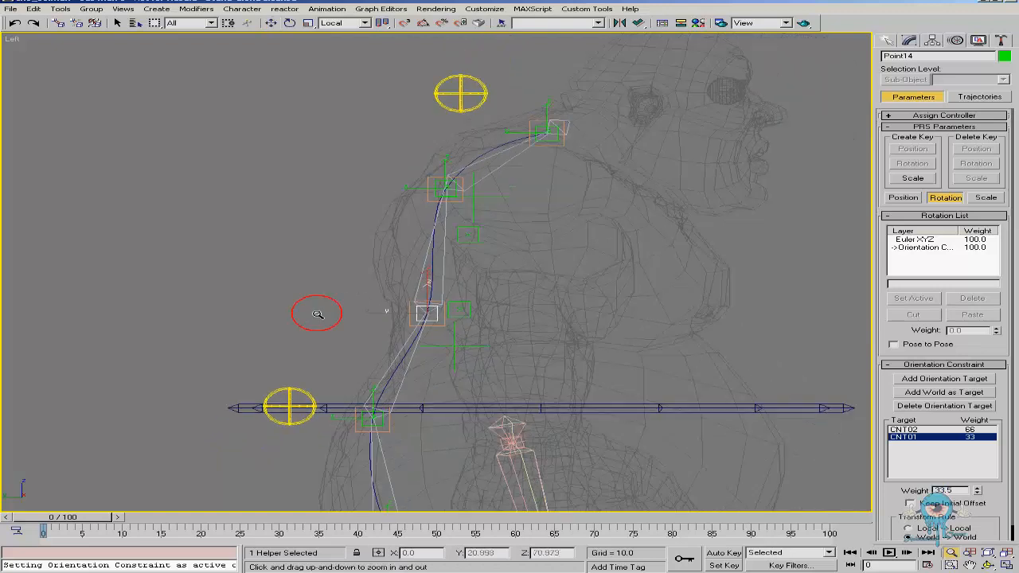
pyautogui.rightClick(311, 290)
pyautogui.click(328, 325)
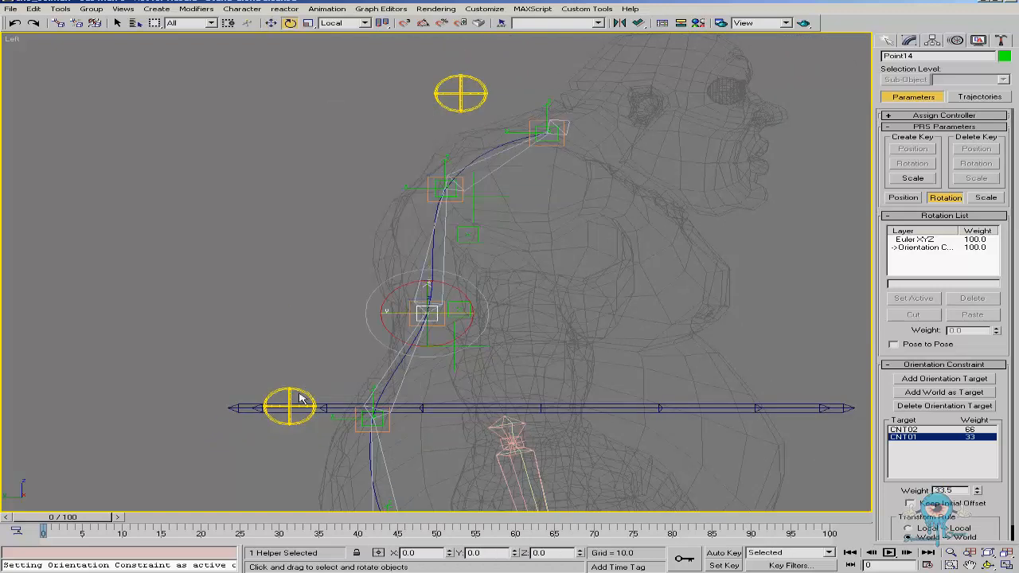
pyautogui.click(302, 391)
pyautogui.moveTo(351, 399)
pyautogui.mouseDown()
pyautogui.moveTo(342, 391)
pyautogui.moveTo(371, 403)
pyautogui.moveTo(307, 412)
pyautogui.moveTo(391, 352)
pyautogui.moveTo(347, 409)
pyautogui.mouseUp()
pyautogui.hotkey('ctrl', 'z')
pyautogui.rightClick(347, 409)
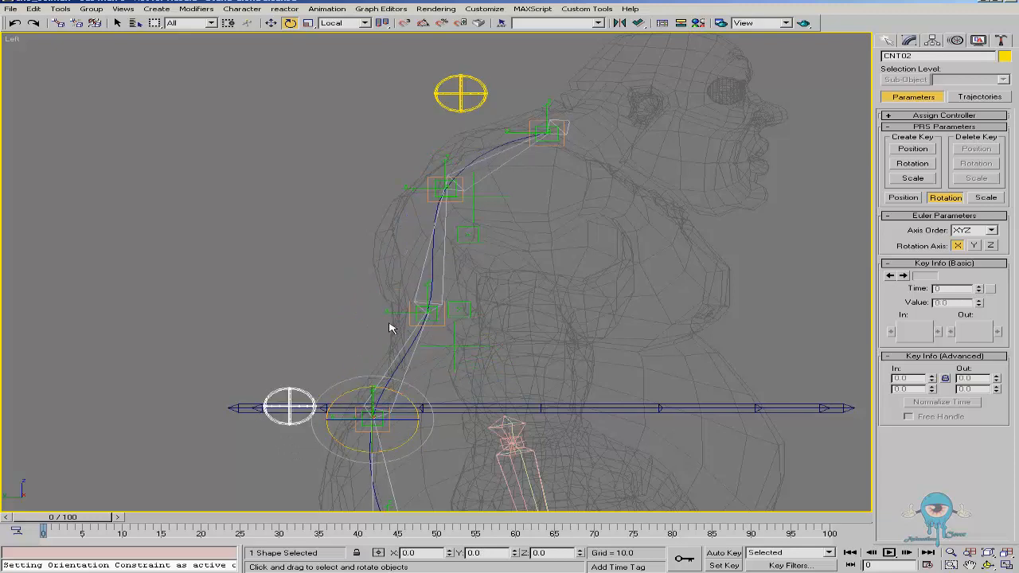
pyautogui.keyDown('alt'); pyautogui.moveTo(392, 322); pyautogui.dragTo(430, 335, button='middle'); pyautogui.keyUp('alt')
pyautogui.rightClick(430, 334)
# Test-rotate the upper control CNT01, including a twist about its local Z axis in an angled view.
pyautogui.click(474, 94)
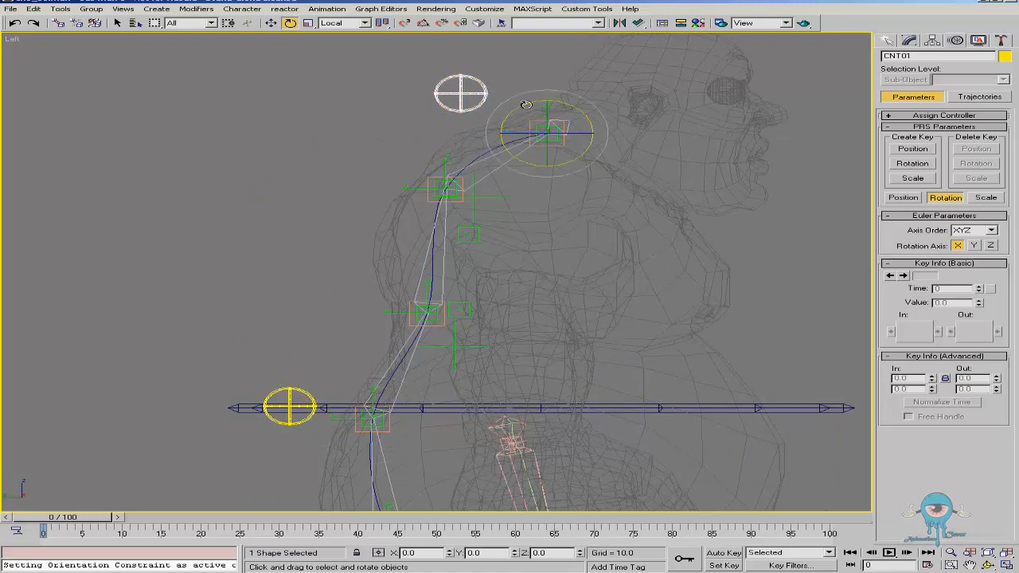
pyautogui.moveTo(520, 106); pyautogui.dragTo(522, 143)
pyautogui.rightClick(521, 143)
pyautogui.keyDown('alt'); pyautogui.moveTo(423, 253); pyautogui.dragTo(449, 320, button='middle'); pyautogui.keyUp('alt')
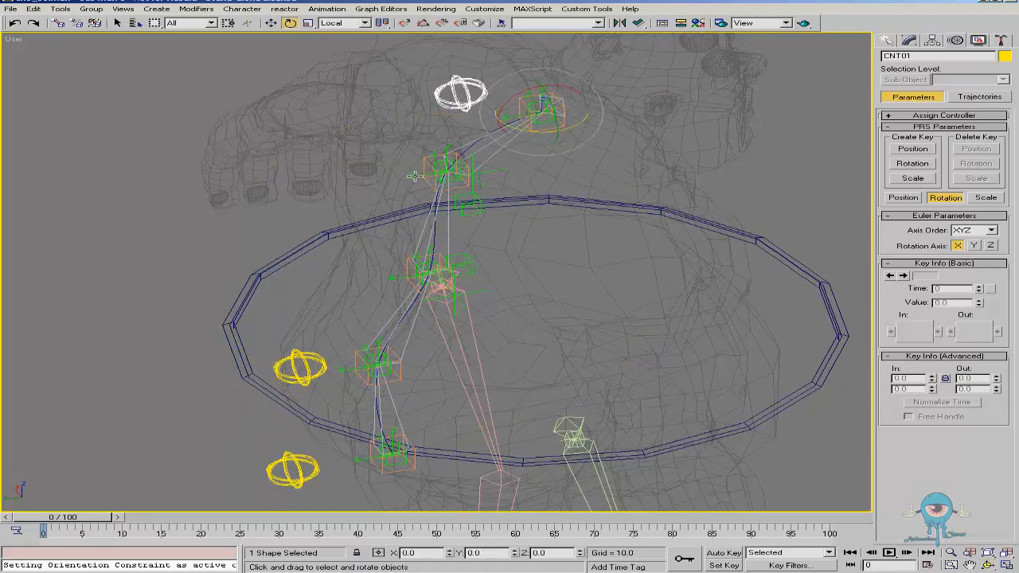
pyautogui.moveTo(519, 130); pyautogui.dragTo(440, 143)
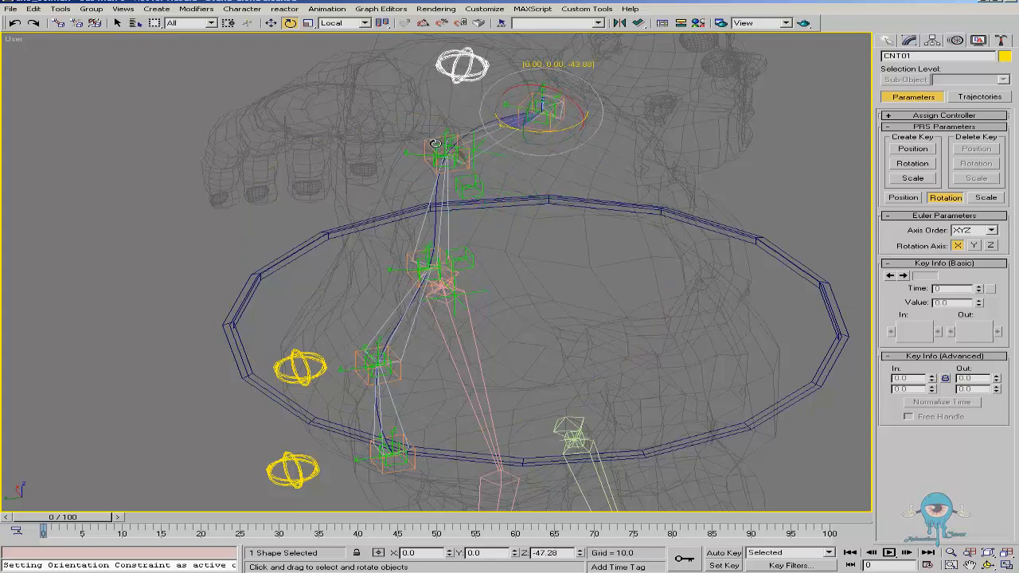
# Test-rotate the waist control CNT02 in the angled view to check the spine's twisting, restoring its pose.
pyautogui.click(300, 366)
pyautogui.moveTo(356, 377)
pyautogui.mouseDown()
pyautogui.moveTo(349, 374)
pyautogui.moveTo(371, 382)
pyautogui.mouseUp()
pyautogui.rightClick(371, 382)
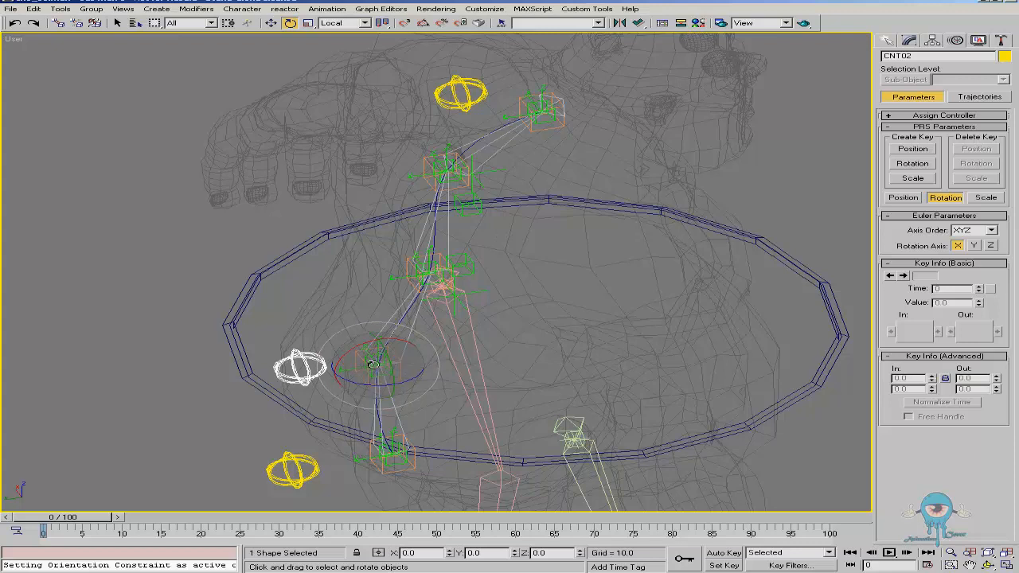
pyautogui.moveTo(356, 380); pyautogui.dragTo(431, 374)
pyautogui.rightClick(431, 375)
pyautogui.keyDown('alt'); pyautogui.moveTo(449, 299); pyautogui.dragTo(404, 311, button='middle'); pyautogui.keyUp('alt')
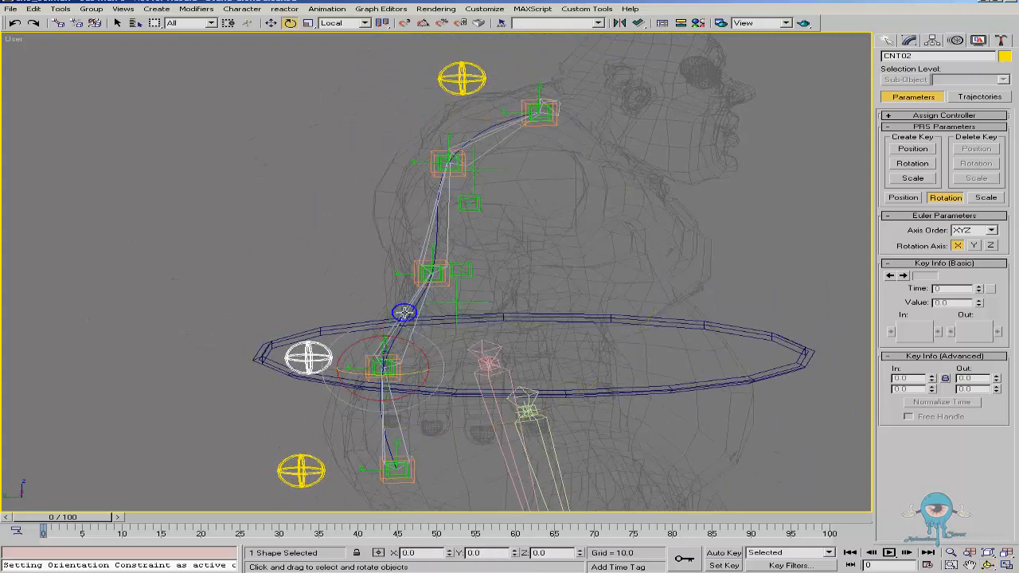
# Create a point helper in the Left view, in the empty space behind the character's upper back.
pyautogui.press('l')
pyautogui.hotkey('ctrl', 'alt', 'z')
pyautogui.hotkey('alt', 'z')
pyautogui.moveTo(311, 189); pyautogui.dragTo(312, 164)
pyautogui.moveTo(367, 164); pyautogui.dragTo(369, 241, button='middle')
pyautogui.moveTo(369, 241); pyautogui.dragTo(360, 228)
pyautogui.press('e')
pyautogui.scroll(2, 332, 261)
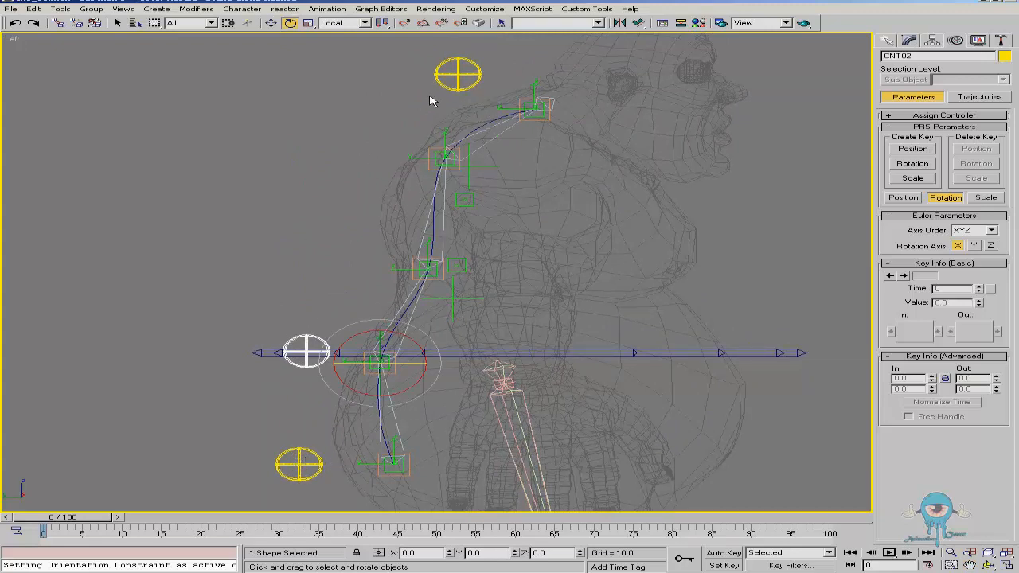
pyautogui.rightClick(346, 237)
pyautogui.click(271, 111)
pyautogui.click(353, 122)
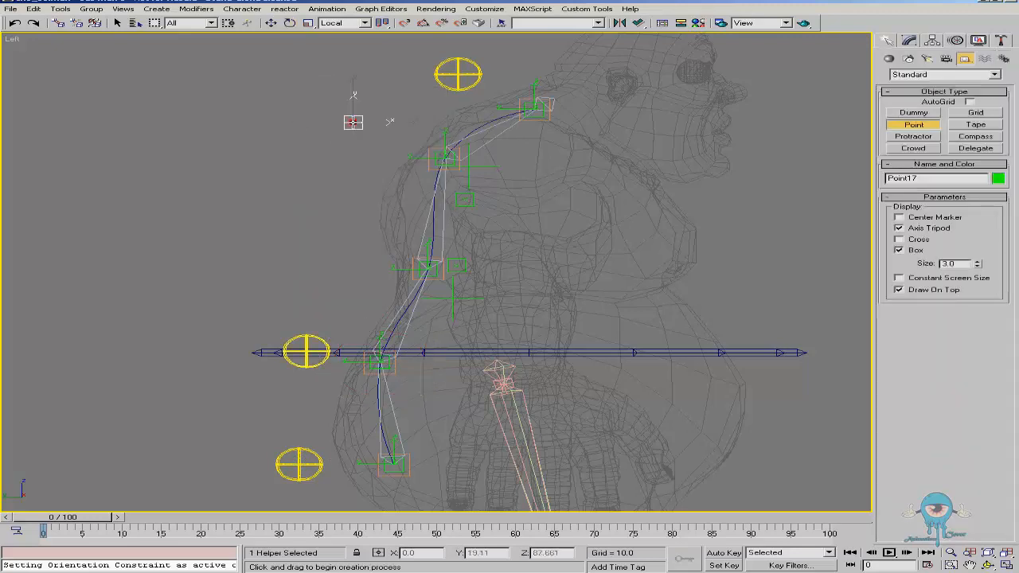
# Display the new point helper as a Center Marker only, with its Axis Tripod and Box turned off.
pyautogui.click(899, 230)
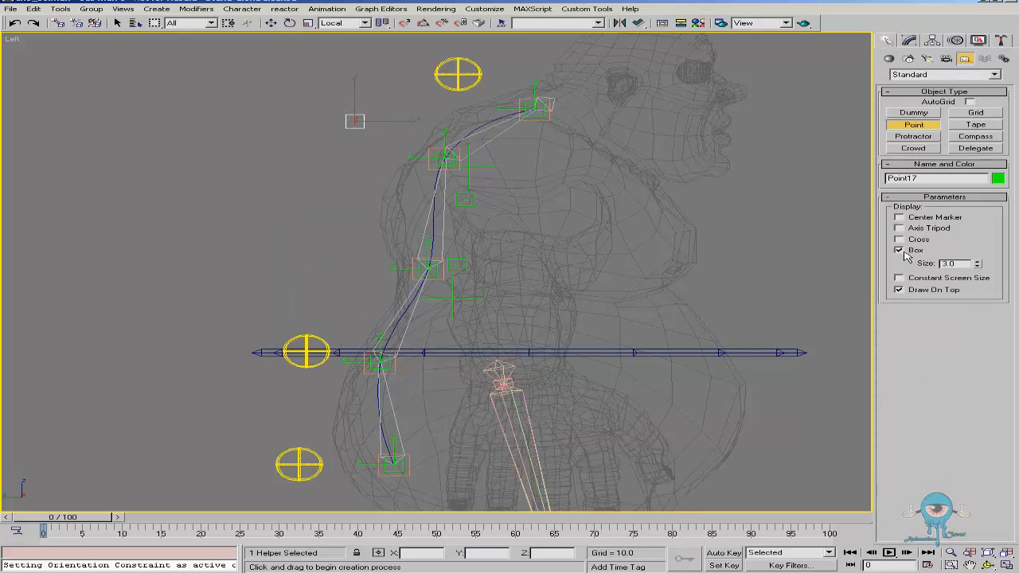
pyautogui.click(899, 250)
pyautogui.click(899, 217)
pyautogui.hotkey('alt', 'z')
pyautogui.moveTo(367, 86); pyautogui.dragTo(374, 71)
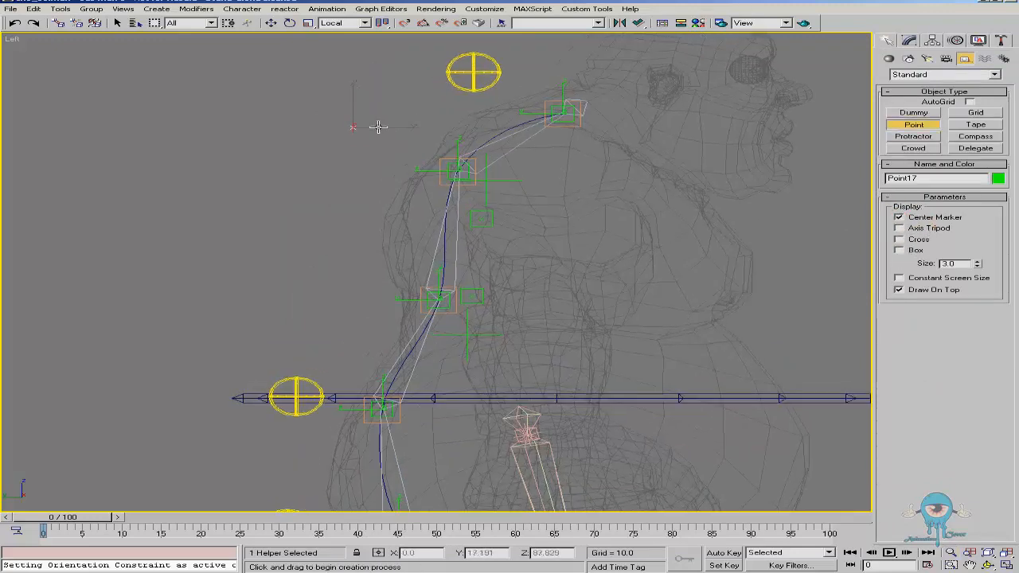
# Align the new helper to Point15 in X, Y and Z orientation only, leaving the position axes unaligned.
pyautogui.rightClick(404, 126)
pyautogui.click(423, 102)
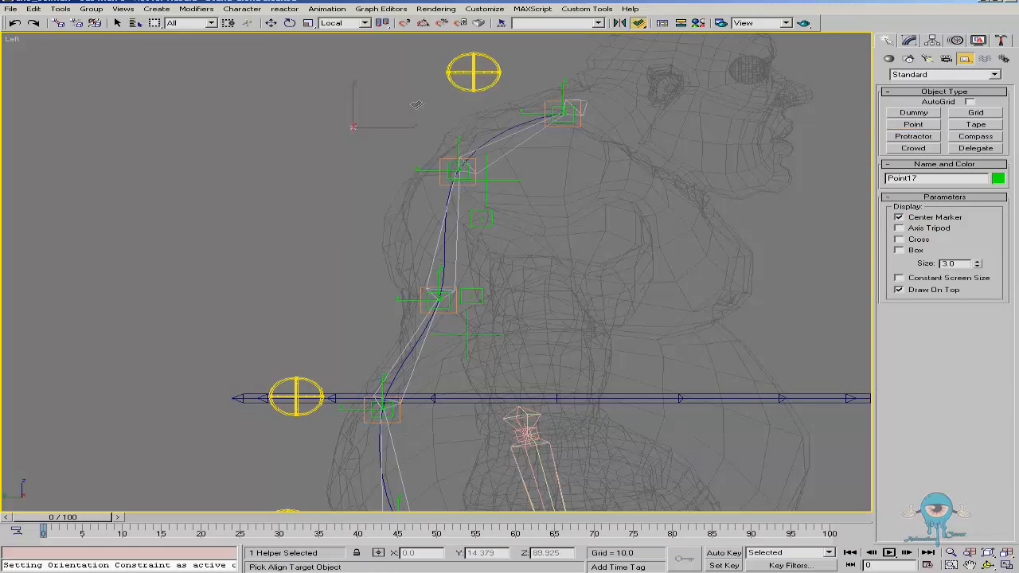
pyautogui.click(463, 146)
pyautogui.click(506, 328)
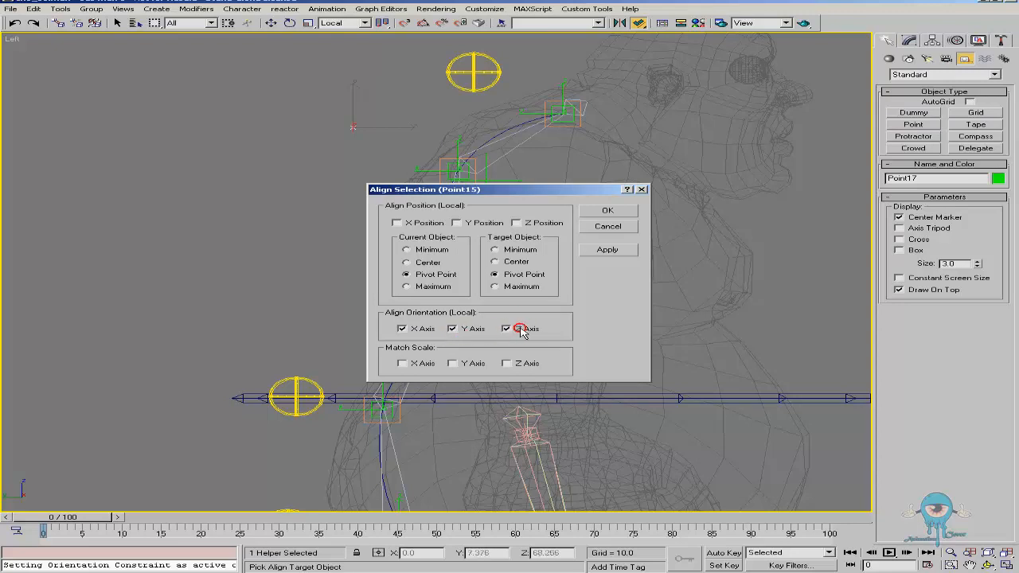
pyautogui.click(607, 210)
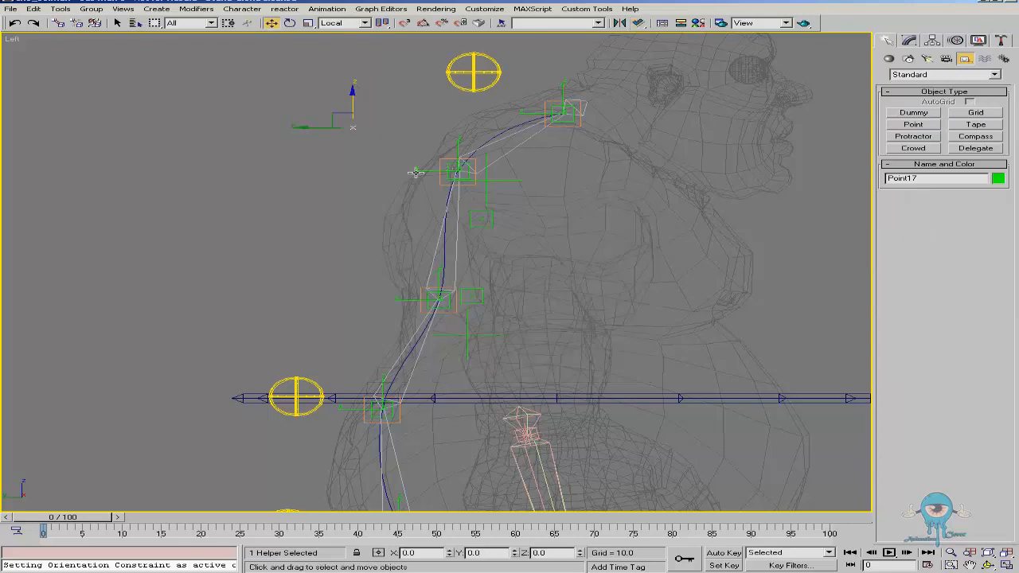
# Move the new helper closer to the upper back and link it as a child of Point15.
pyautogui.moveTo(335, 115); pyautogui.dragTo(372, 108)
pyautogui.scroll(1, 432, 134)
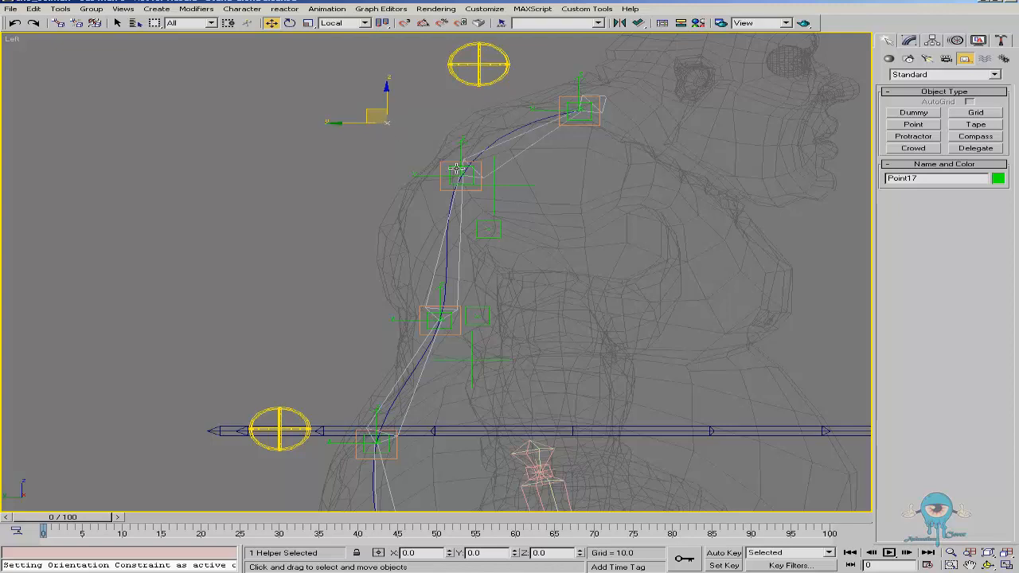
pyautogui.rightClick(388, 175)
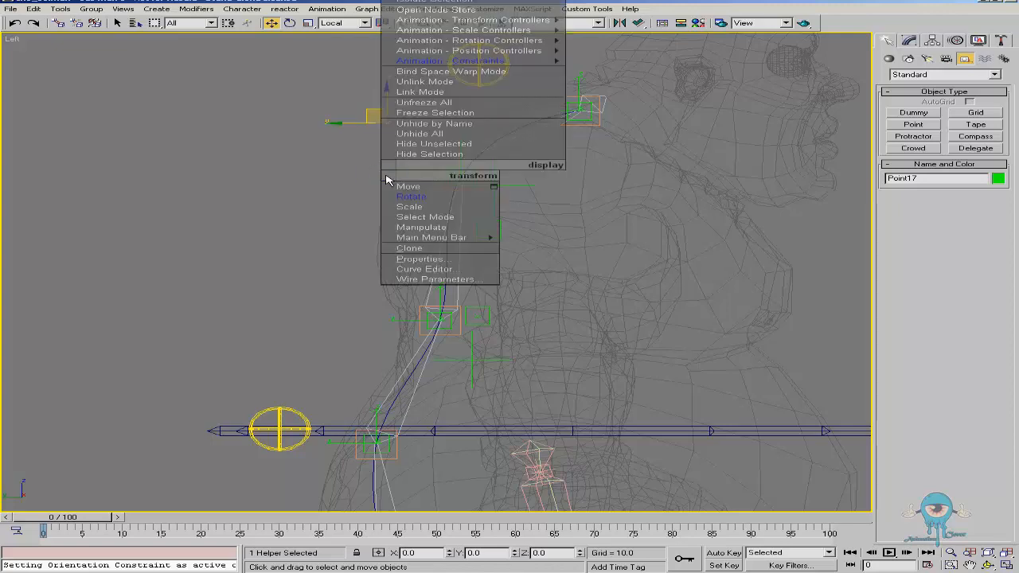
pyautogui.click(419, 91)
pyautogui.moveTo(385, 121); pyautogui.dragTo(416, 175)
pyautogui.click(417, 173)
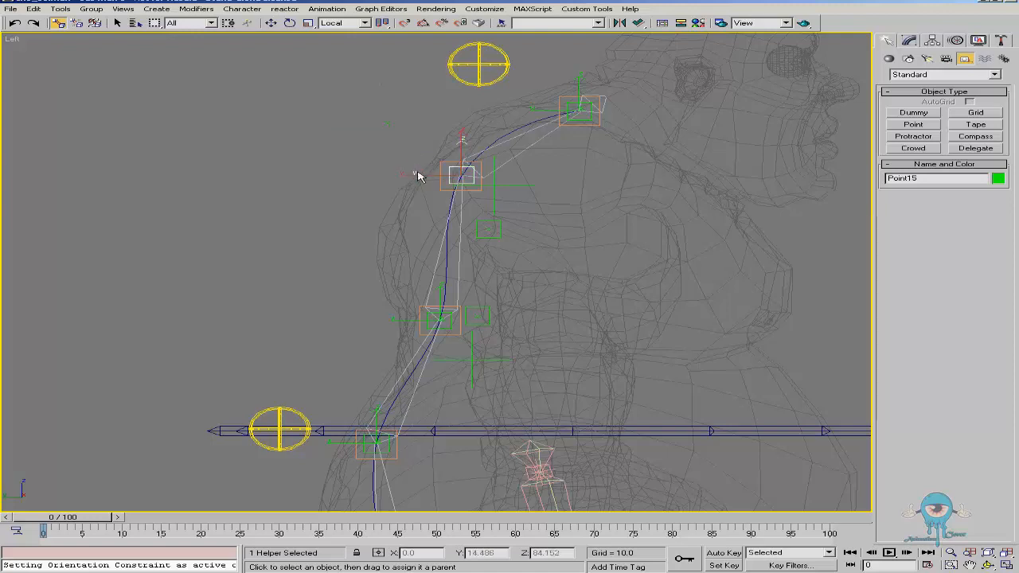
# Test-rotate the upper control CNT01 in the side view to check that the linked helper follows, restoring its pose.
pyautogui.click(479, 84)
pyautogui.rightClick(495, 170)
pyautogui.click(521, 196)
pyautogui.moveTo(564, 80)
pyautogui.mouseDown()
pyautogui.moveTo(533, 112)
pyautogui.moveTo(599, 71)
pyautogui.moveTo(572, 66)
pyautogui.mouseUp()
pyautogui.rightClick(571, 66)
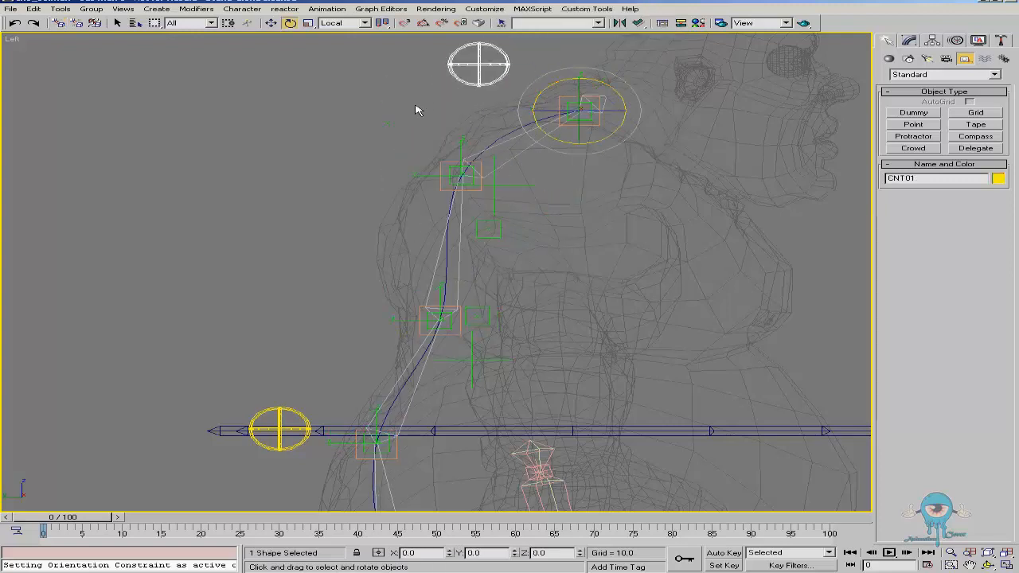
pyautogui.moveTo(562, 110); pyautogui.dragTo(484, 111)
pyautogui.rightClick(484, 109)
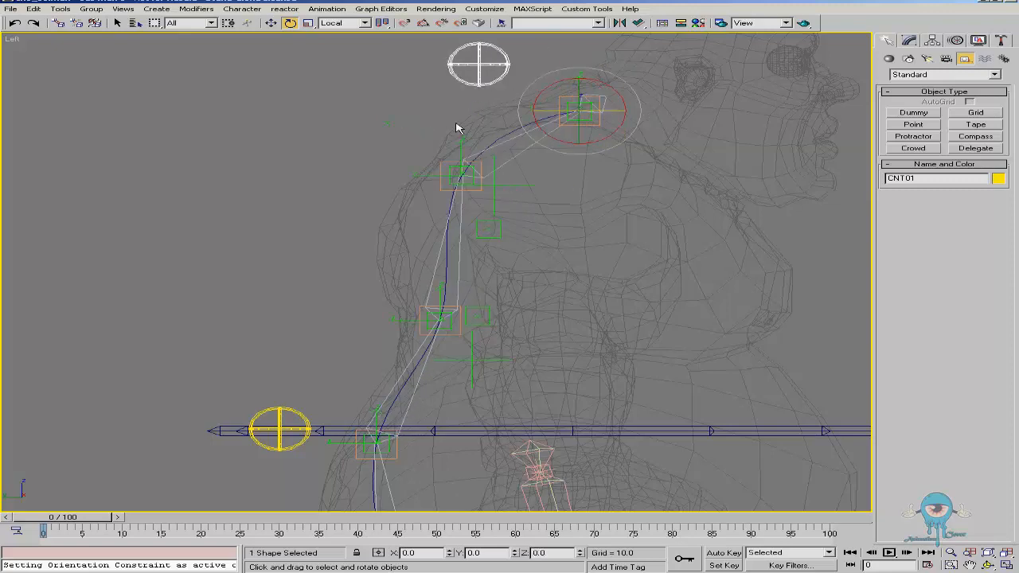
# Move the center-marker helper Point17 slightly closer to the upper back.
pyautogui.click(388, 122)
pyautogui.rightClick(402, 170)
pyautogui.click(426, 186)
pyautogui.moveTo(381, 106); pyautogui.dragTo(393, 101)
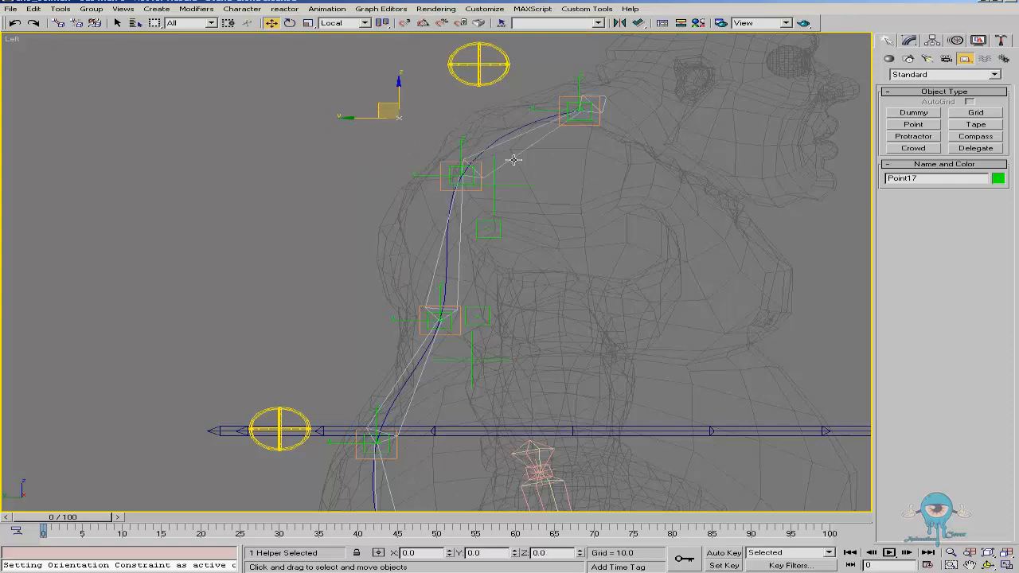
pyautogui.click(512, 155)
# Copy Point17 down behind the mid-spine and link the copy to the mid-spine point helper.
pyautogui.moveTo(406, 126); pyautogui.dragTo(422, 88, button='middle')
pyautogui.click(412, 78)
pyautogui.moveTo(396, 63)
pyautogui.keyDown('shift'); pyautogui.mouseDown()
pyautogui.moveTo(344, 97)
pyautogui.moveTo(290, 225)
pyautogui.moveTo(311, 250)
pyautogui.mouseUp(); pyautogui.keyUp('shift')
pyautogui.press('Return')
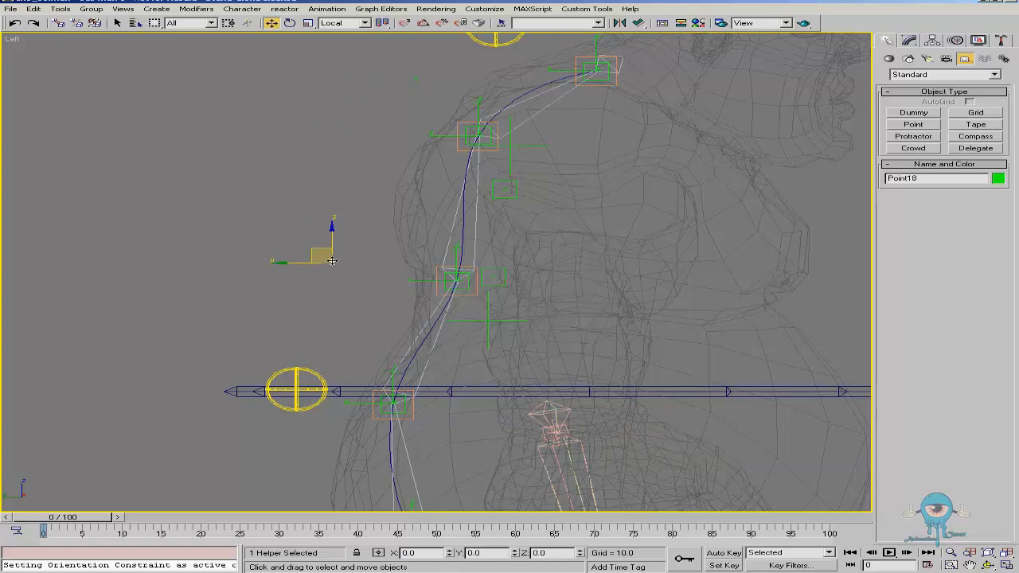
pyautogui.rightClick(333, 261)
pyautogui.click(405, 176)
pyautogui.moveTo(332, 262); pyautogui.dragTo(411, 281)
# Copy Point18 down beside the waist control CNT02 and link the copy to the waist point helper.
pyautogui.moveTo(455, 339); pyautogui.dragTo(466, 155, button='middle')
pyautogui.rightClick(351, 172)
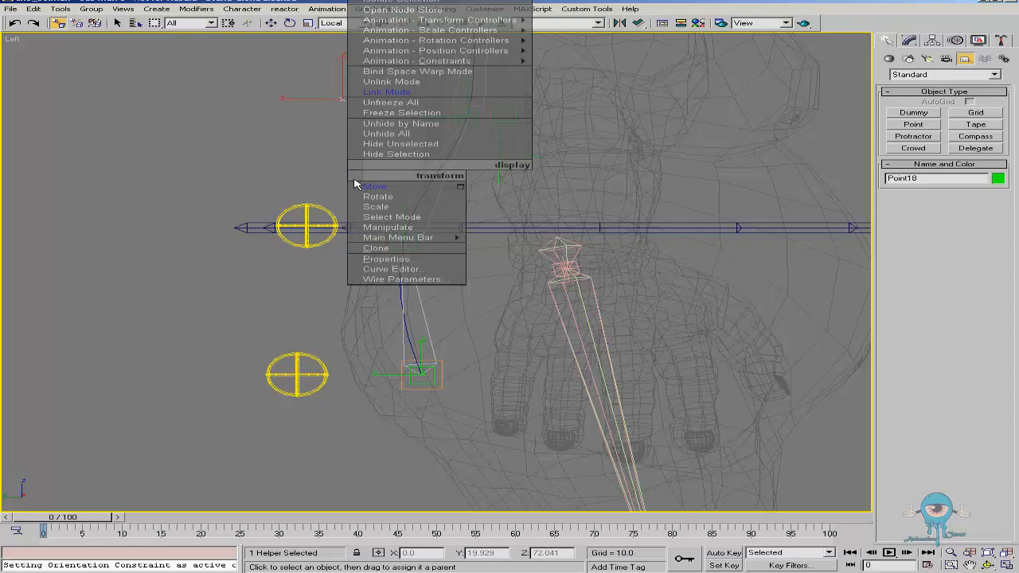
pyautogui.click(357, 185)
pyautogui.moveTo(323, 83)
pyautogui.keyDown('shift'); pyautogui.mouseDown()
pyautogui.moveTo(308, 145)
pyautogui.moveTo(307, 262)
pyautogui.moveTo(288, 234)
pyautogui.moveTo(308, 181)
pyautogui.mouseUp(); pyautogui.keyUp('shift')
pyautogui.press('Return')
pyautogui.rightClick(420, 223)
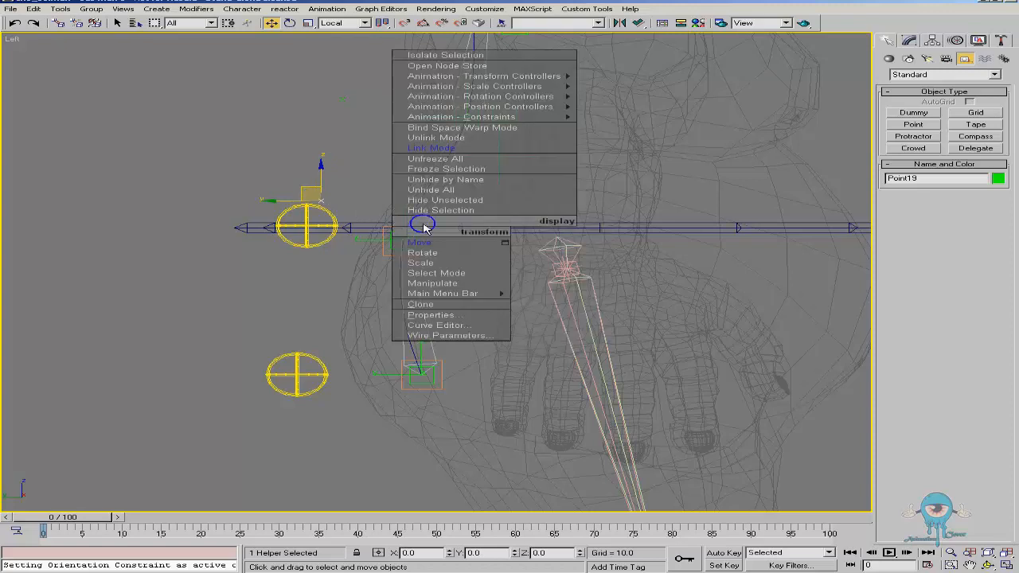
pyautogui.click(437, 152)
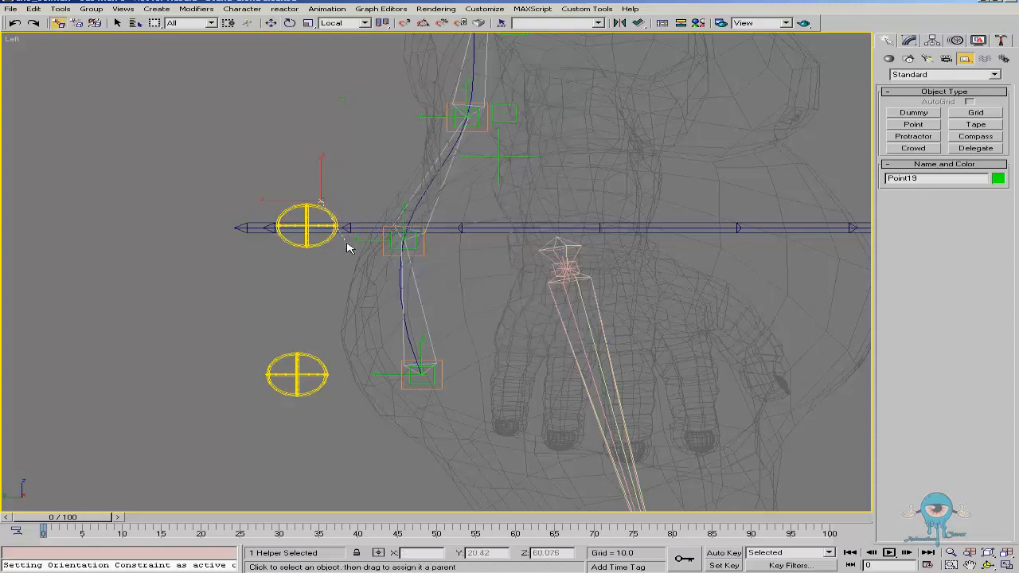
# Copy Point19 down beside the lowest control and link the copy to the point helper at the spine's base.
pyautogui.rightClick(335, 178)
pyautogui.click(360, 193)
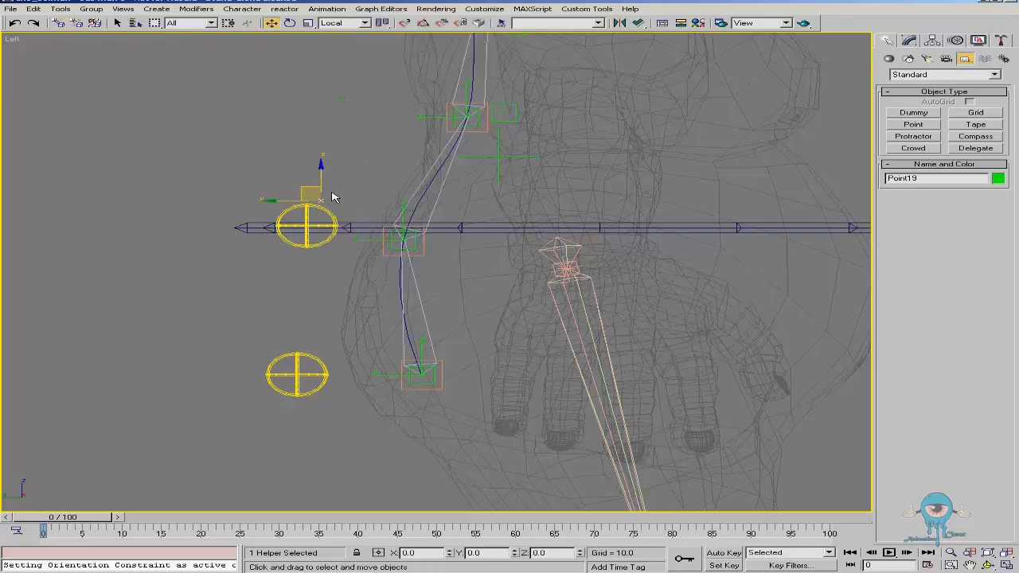
pyautogui.moveTo(301, 186)
pyautogui.mouseDown()
pyautogui.moveTo(314, 306)
pyautogui.moveTo(307, 365)
pyautogui.moveTo(326, 366)
pyautogui.mouseUp()
pyautogui.press('Escape')
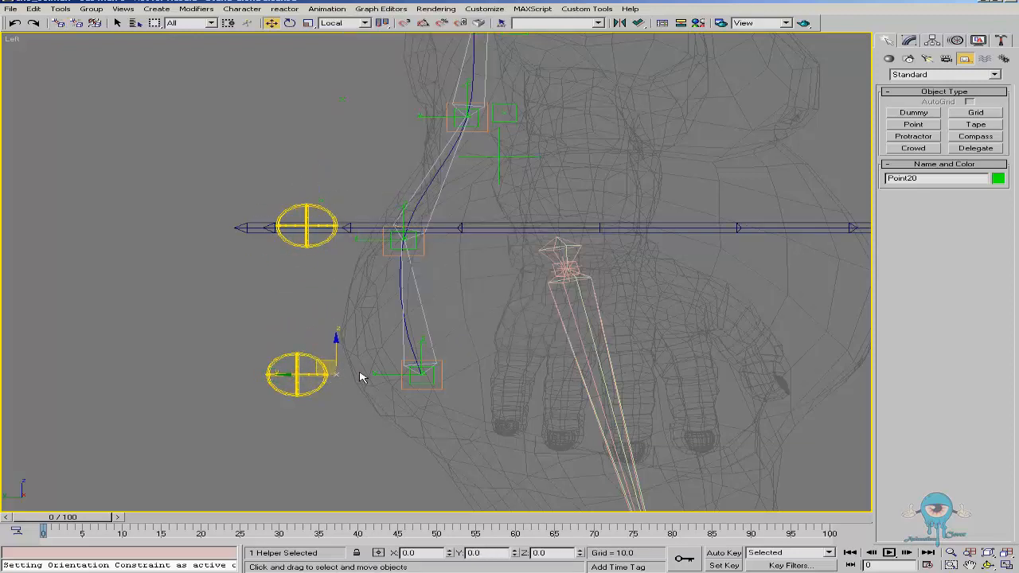
pyautogui.rightClick(356, 368)
pyautogui.click(391, 286)
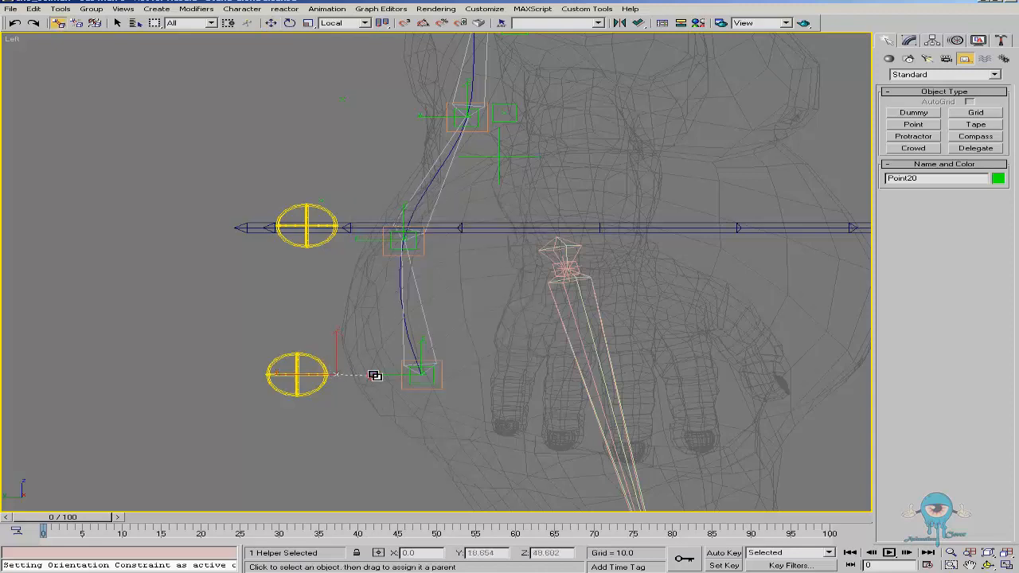
# Test-rotate the waist control CNT02 in the side view to check how the linked center-marker helpers follow, restoring its pose.
pyautogui.moveTo(440, 261); pyautogui.dragTo(380, 313, button='middle')
pyautogui.scroll(-2, 382, 316)
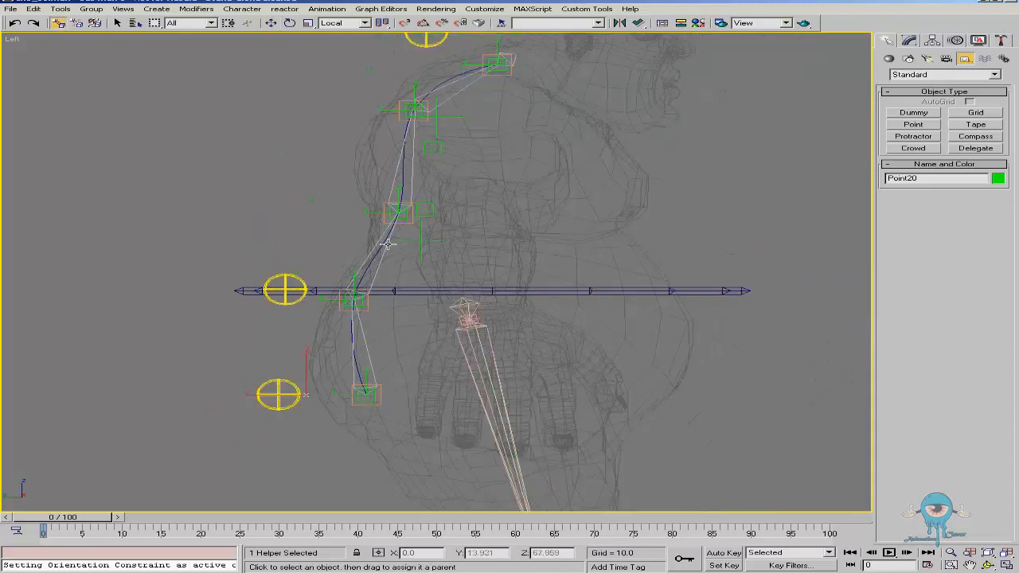
pyautogui.click(305, 280)
pyautogui.rightClick(344, 290)
pyautogui.click(353, 304)
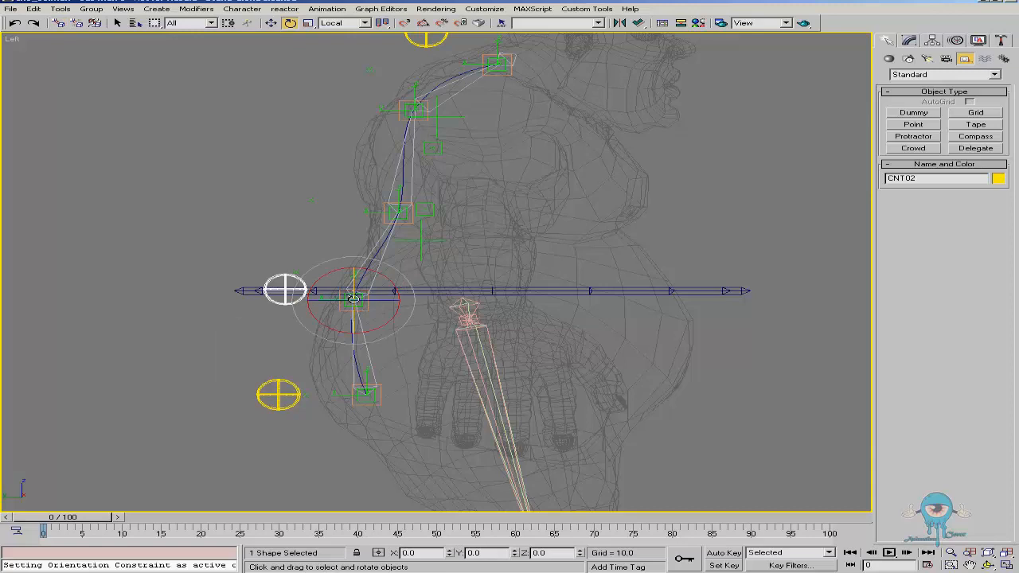
pyautogui.moveTo(327, 300); pyautogui.dragTo(437, 255)
pyautogui.rightClick(412, 297)
# Test-rotate the upper control CNT01 in an angled view to check the center-marker helpers, restoring its pose.
pyautogui.hotkey('ctrl', 'r')
pyautogui.keyDown('alt'); pyautogui.moveTo(437, 255); pyautogui.dragTo(454, 253, button='middle'); pyautogui.keyUp('alt')
pyautogui.keyDown('ctrl'); pyautogui.keyDown('alt'); pyautogui.moveTo(454, 253); pyautogui.dragTo(453, 195, button='middle'); pyautogui.keyUp('alt'); pyautogui.keyUp('ctrl')
pyautogui.moveTo(453, 195); pyautogui.dragTo(391, 216, button='middle')
pyautogui.click(399, 167)
pyautogui.moveTo(396, 165); pyautogui.dragTo(378, 183)
pyautogui.rightClick(378, 185)
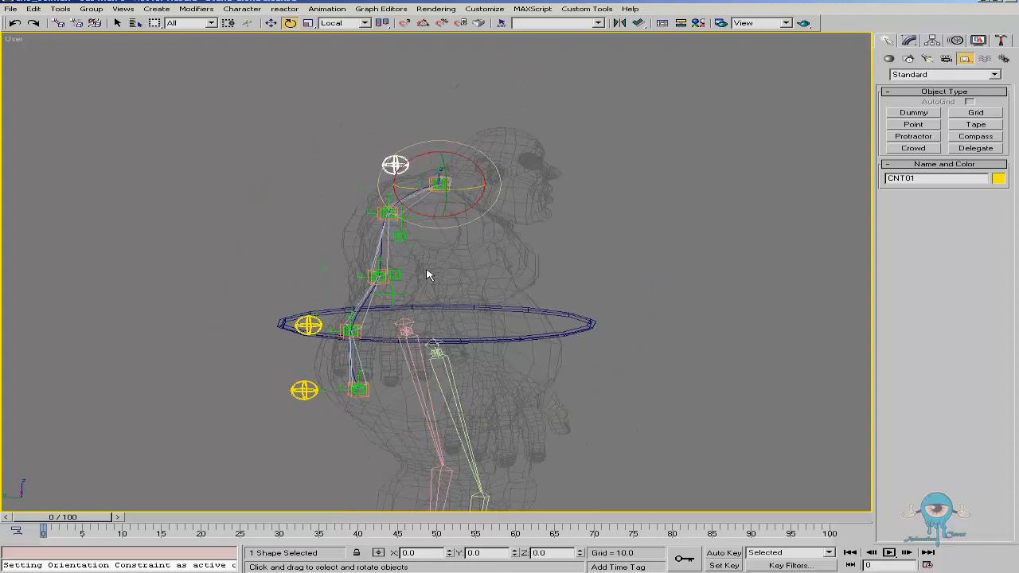
# Add front fins with a size of 1.3 to the four spine bones using the Bone Tools.
pyautogui.press('l')
pyautogui.press('z')
pyautogui.keyDown('ctrl'); pyautogui.keyDown('alt'); pyautogui.moveTo(438, 223); pyautogui.dragTo(431, 352, button='middle'); pyautogui.keyUp('alt'); pyautogui.keyUp('ctrl')
pyautogui.moveTo(443, 306); pyautogui.dragTo(471, 186, button='middle')
pyautogui.click(420, 202)
pyautogui.moveTo(470, 185); pyautogui.dragTo(438, 176, button='middle')
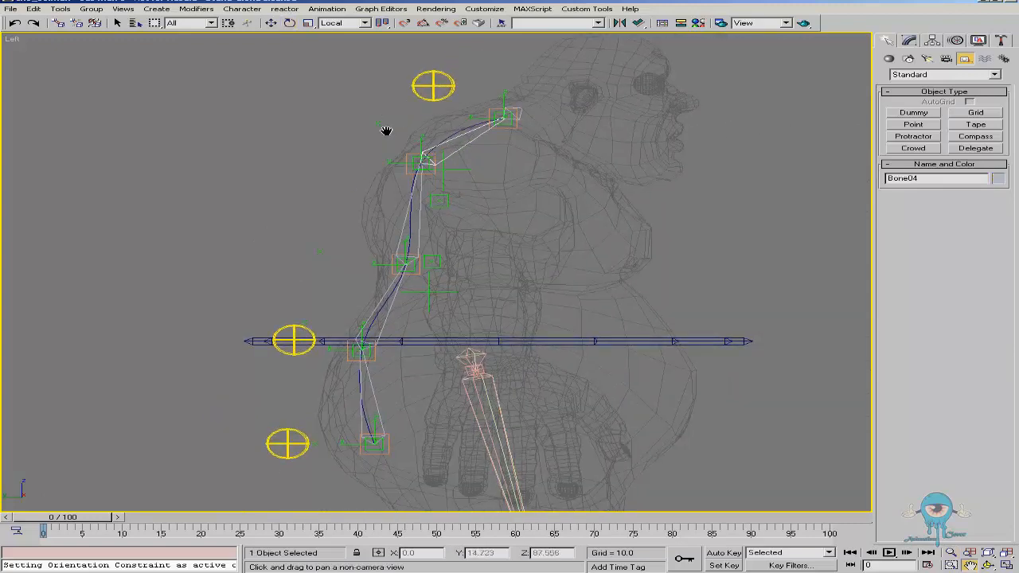
pyautogui.press('e')
pyautogui.keyDown('ctrl'); pyautogui.click(395, 290); pyautogui.keyUp('ctrl')
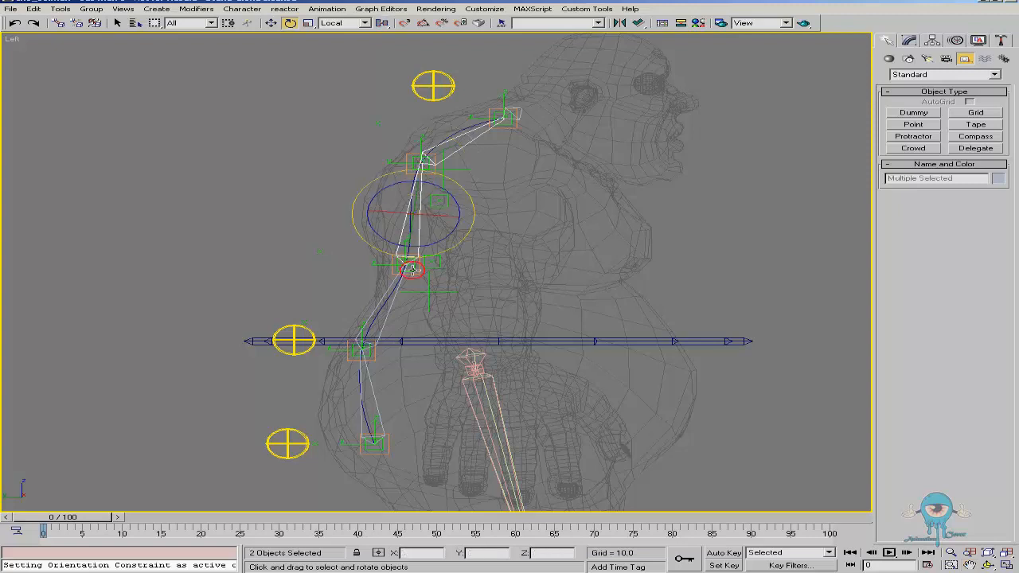
pyautogui.keyDown('ctrl'); pyautogui.click(391, 301); pyautogui.keyUp('ctrl')
pyautogui.keyDown('ctrl'); pyautogui.click(372, 385); pyautogui.keyUp('ctrl')
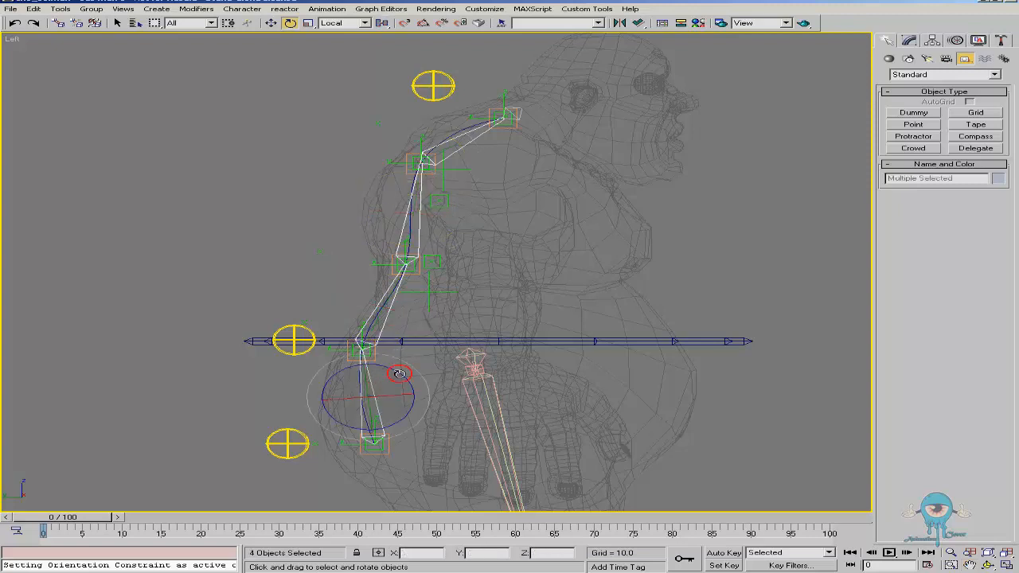
pyautogui.rightClick(203, 246)
pyautogui.click(187, 254)
pyautogui.click(121, 282)
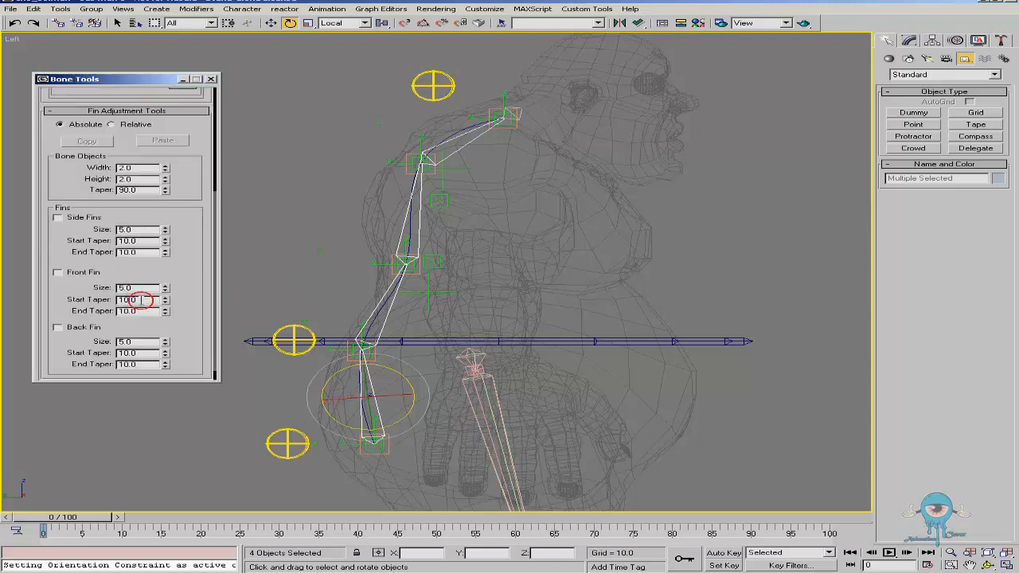
pyautogui.click(58, 272)
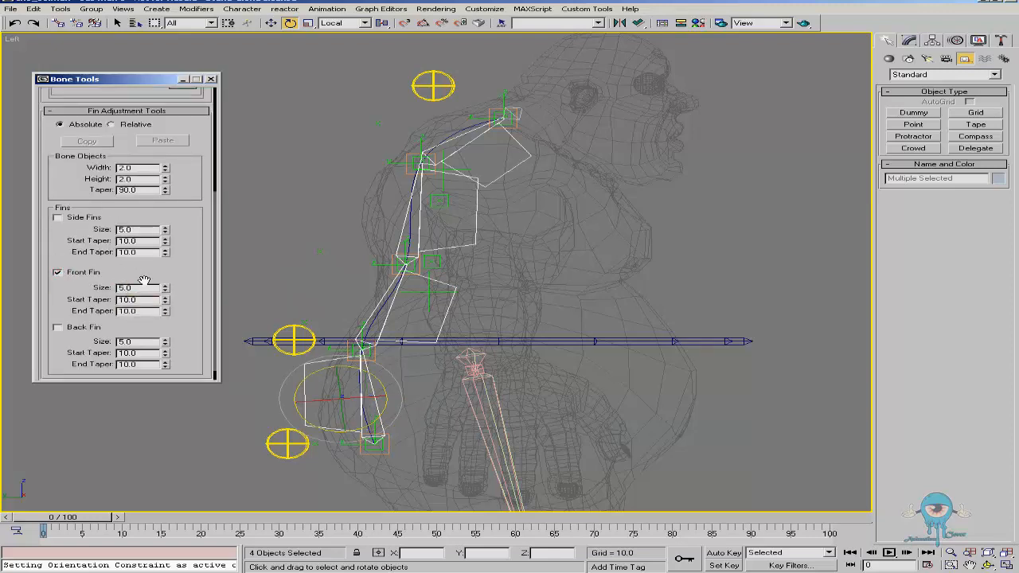
pyautogui.moveTo(166, 291); pyautogui.dragTo(168, 314)
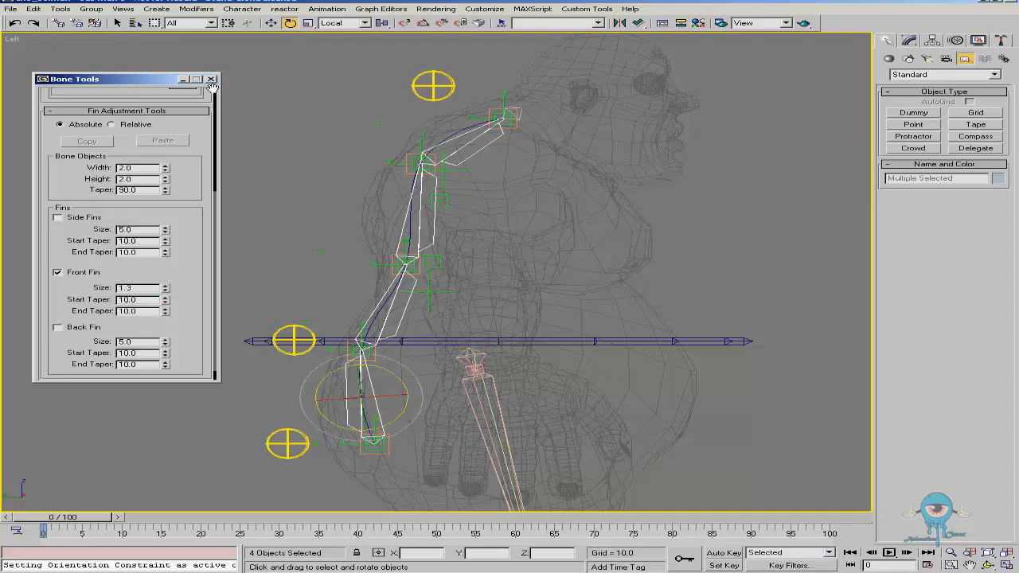
pyautogui.click(211, 79)
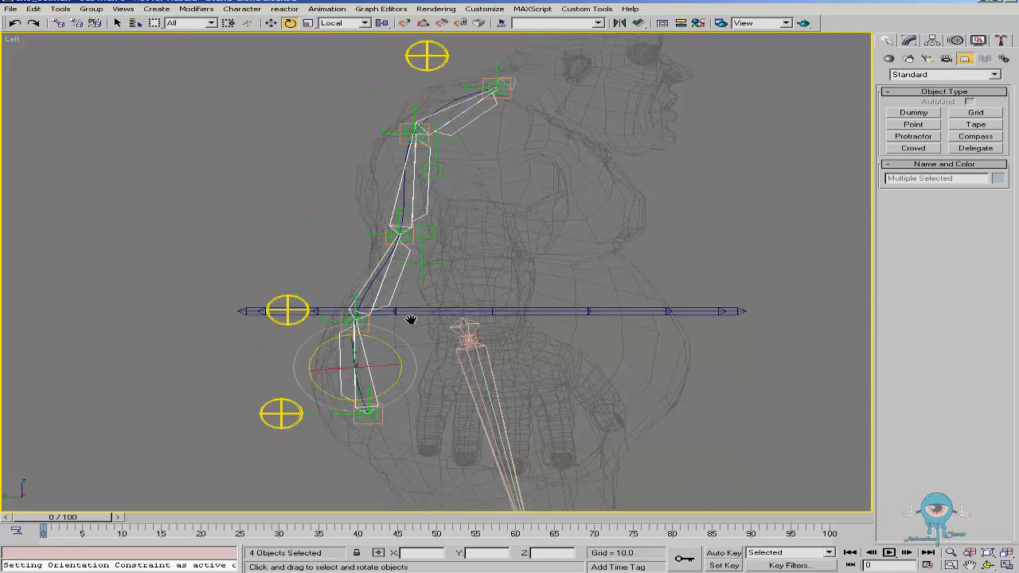
# Replace the World upnode of the lowest spine bone's LookAt constraint (Bone01) with the helper Point20.
pyautogui.hotkey('alt', 'z')
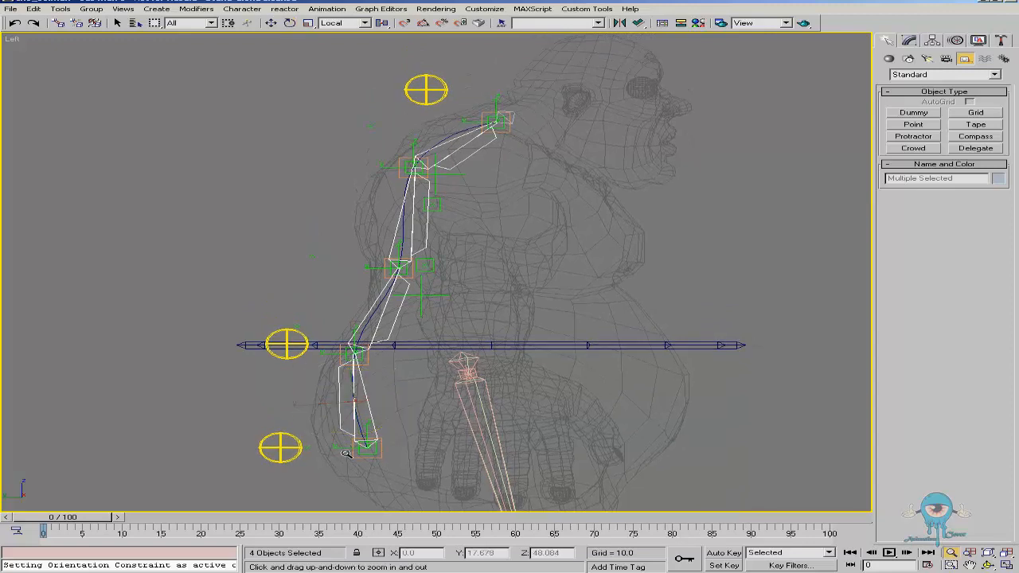
pyautogui.moveTo(345, 449); pyautogui.dragTo(348, 415)
pyautogui.click(956, 39)
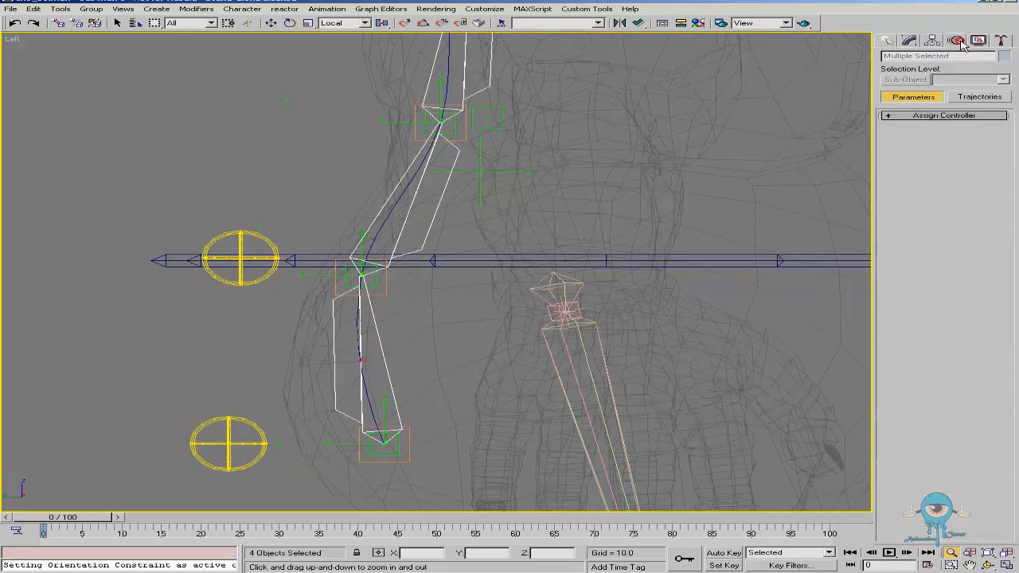
pyautogui.moveTo(398, 348); pyautogui.dragTo(446, 306, button='middle')
pyautogui.press('e')
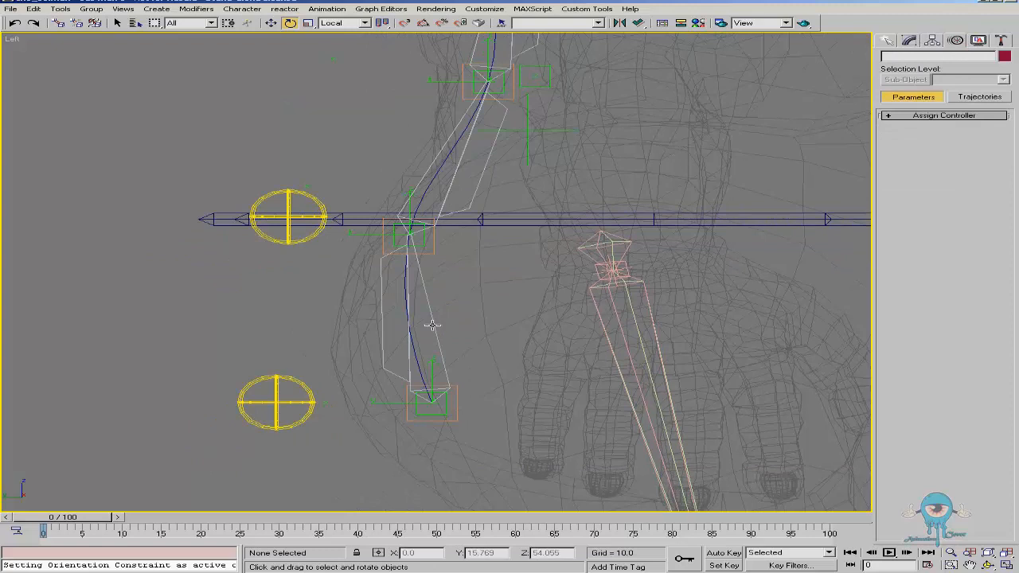
pyautogui.click(389, 329)
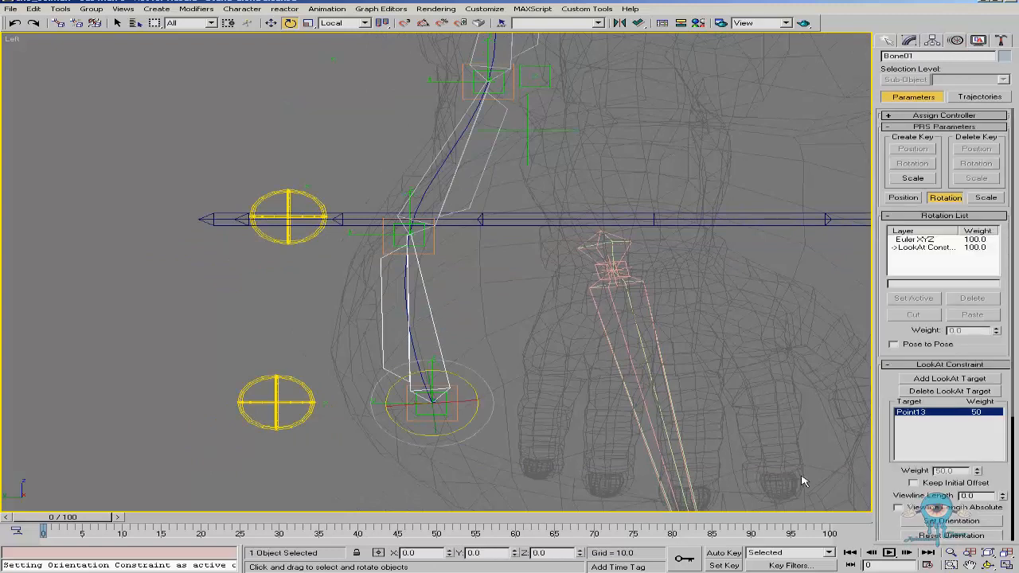
pyautogui.moveTo(883, 437); pyautogui.dragTo(914, 186)
pyautogui.click(912, 414)
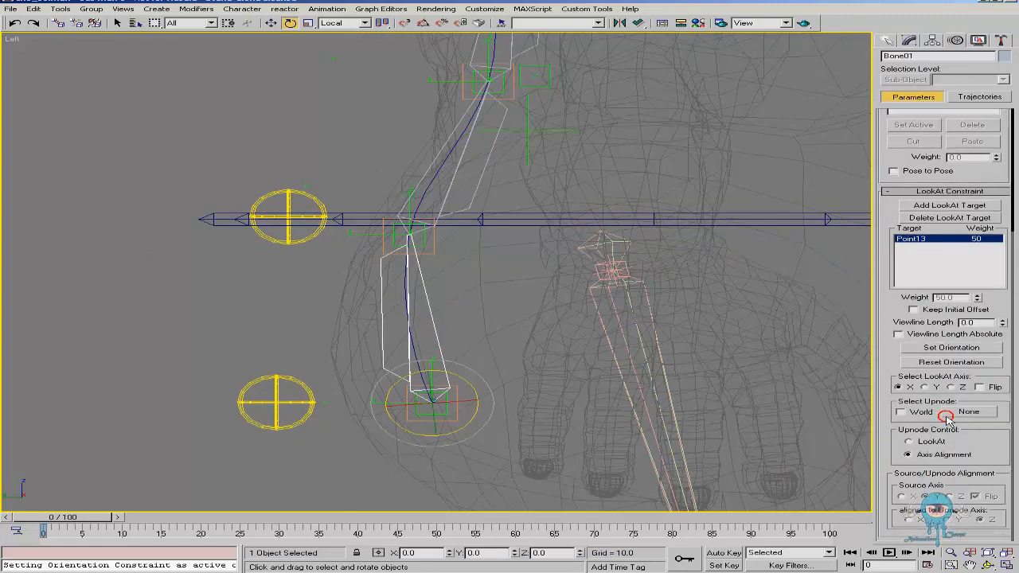
pyautogui.click(949, 412)
pyautogui.click(329, 404)
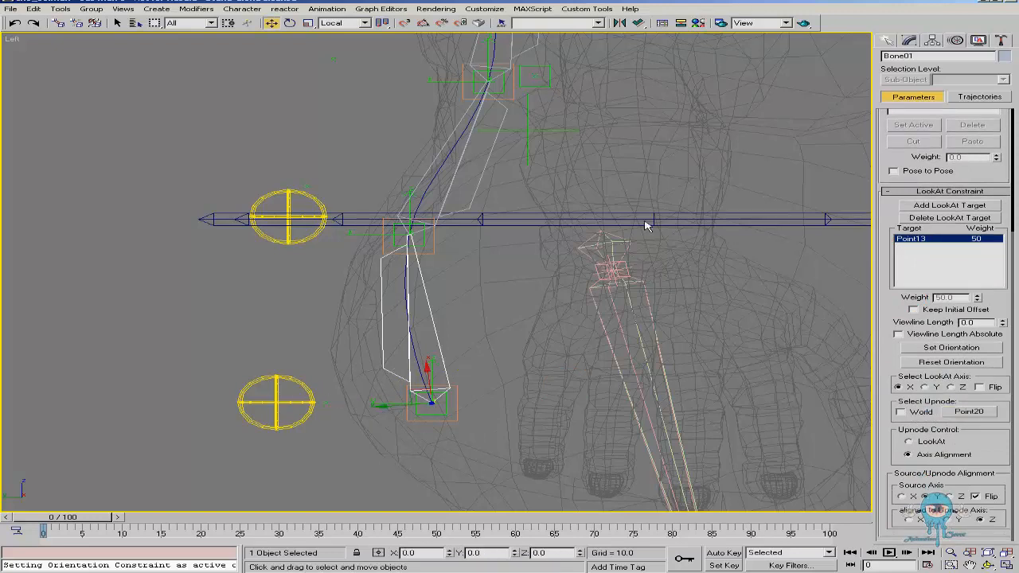
# Replace Bone02's World upnode with Point19 in its LookAt constraint and turn off Flip for the source axis.
pyautogui.moveTo(646, 226); pyautogui.dragTo(627, 231, button='middle')
pyautogui.click(456, 194)
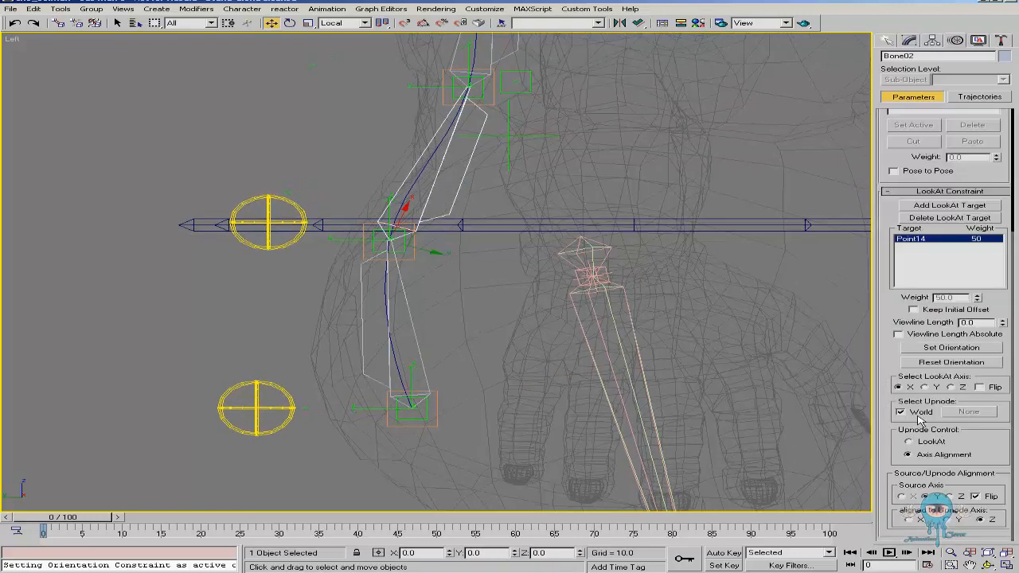
pyautogui.click(919, 413)
pyautogui.click(968, 412)
pyautogui.click(290, 191)
pyautogui.click(976, 497)
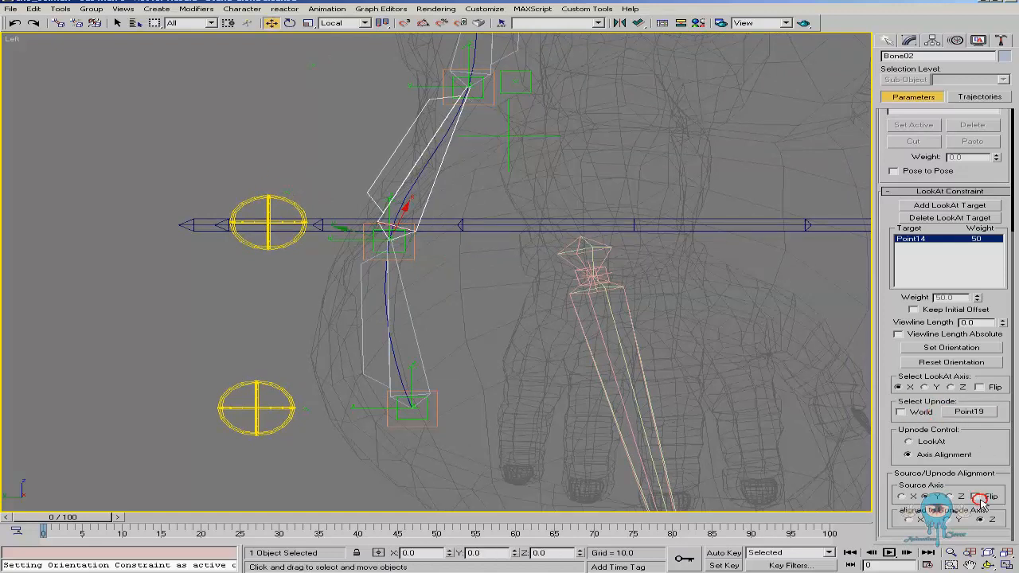
# Set the upnode control of Bone01 and Bone02 to LookAt and turn Bone02's source-axis Flip on.
pyautogui.click(378, 370)
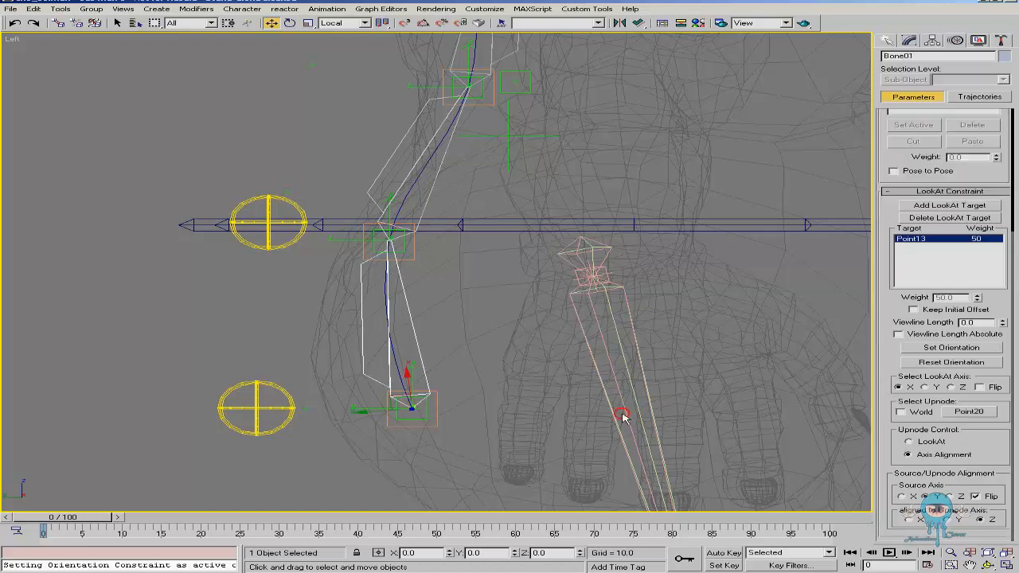
pyautogui.click(908, 442)
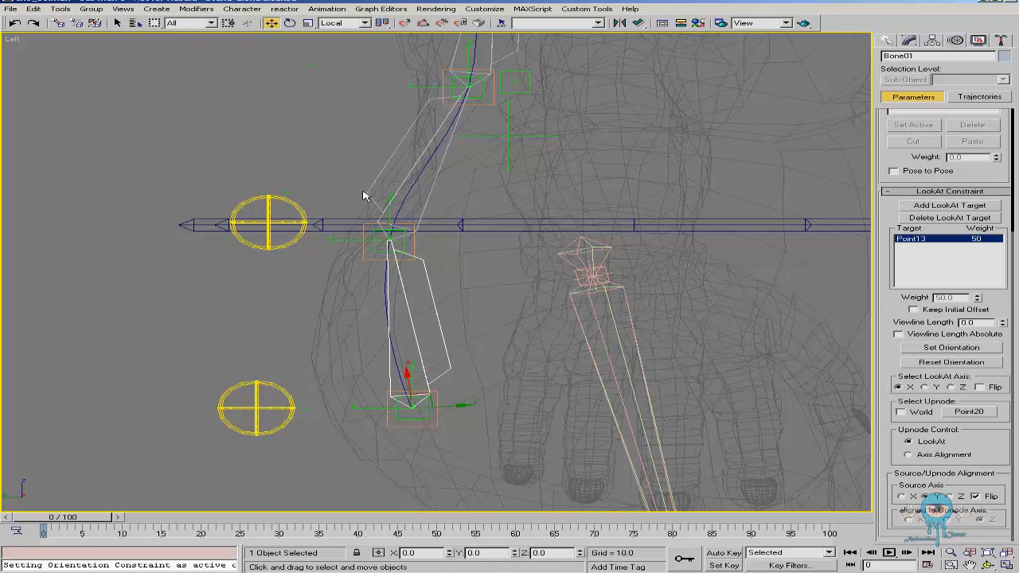
pyautogui.click(369, 195)
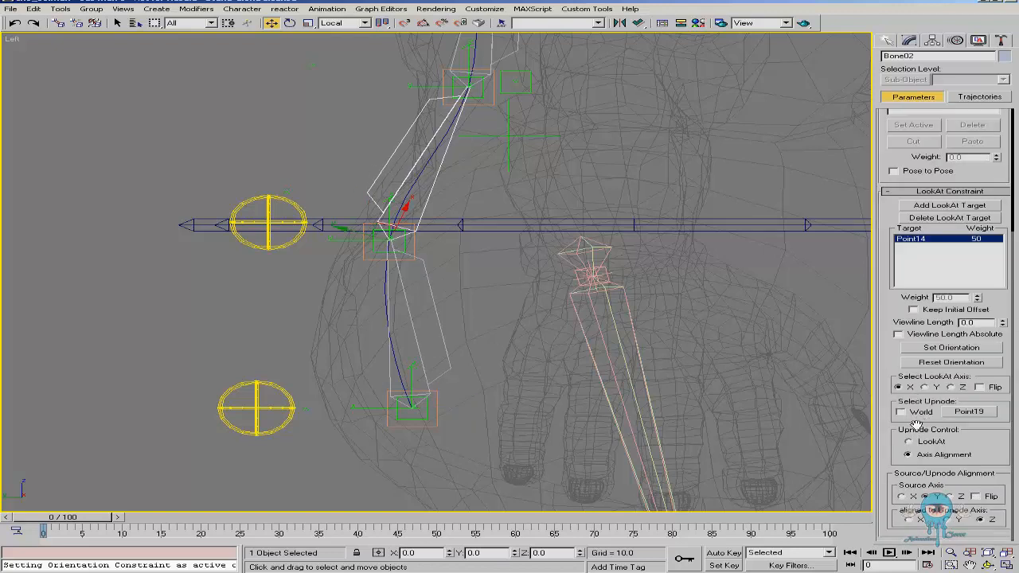
pyautogui.click(986, 497)
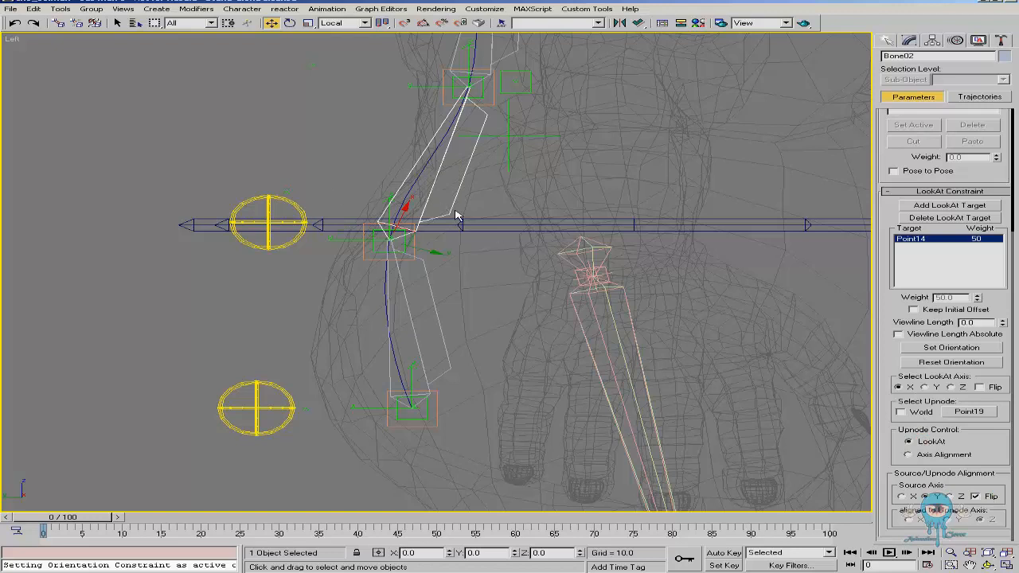
# Test-move Point20 in an angled view to check how Bone01 reacts, undoing the move and toggling to shaded display.
pyautogui.click(449, 363)
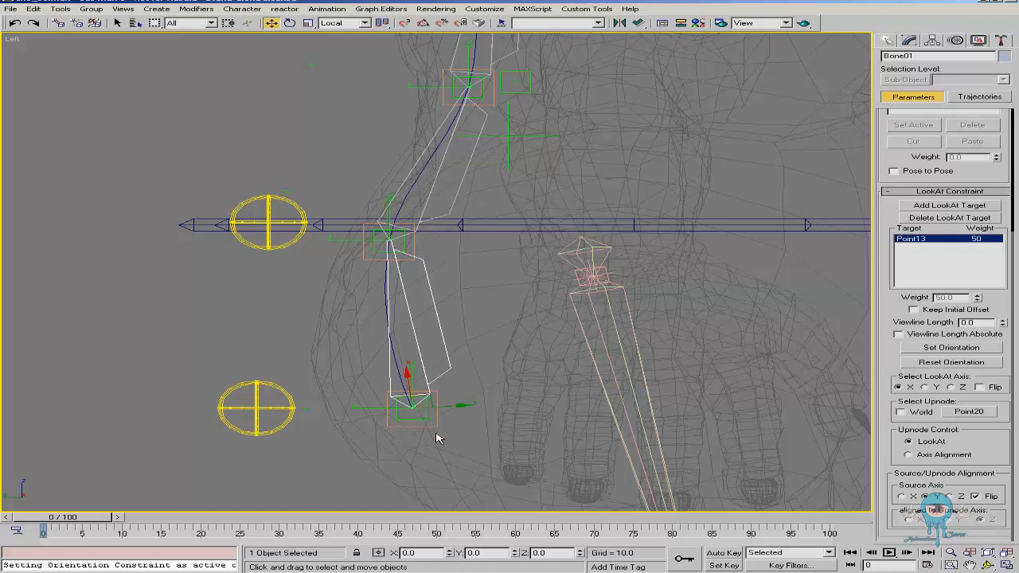
pyautogui.click(304, 408)
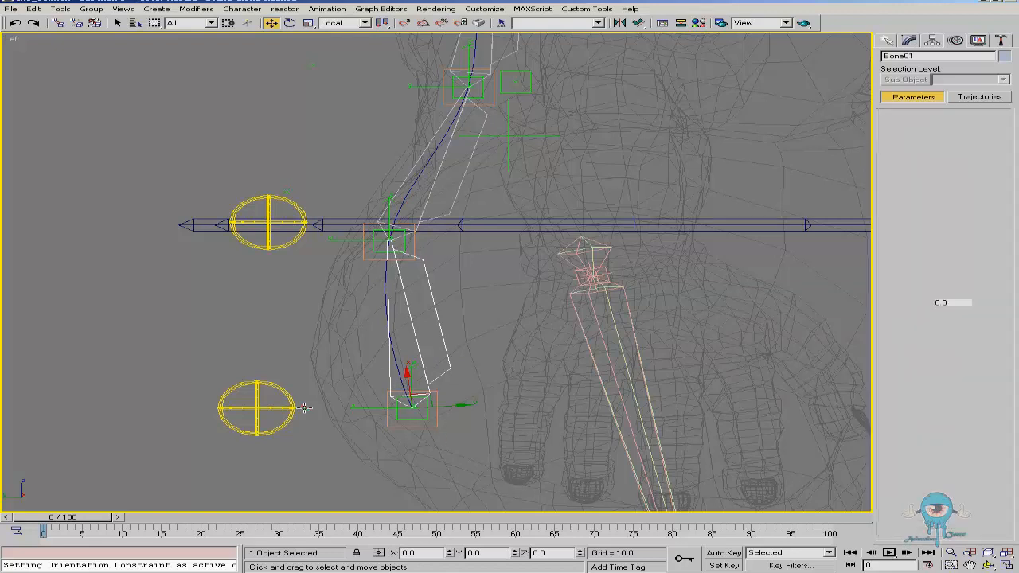
pyautogui.keyDown('alt'); pyautogui.moveTo(415, 323); pyautogui.dragTo(443, 359, button='middle'); pyautogui.keyUp('alt')
pyautogui.rightClick(402, 361)
pyautogui.click(428, 377)
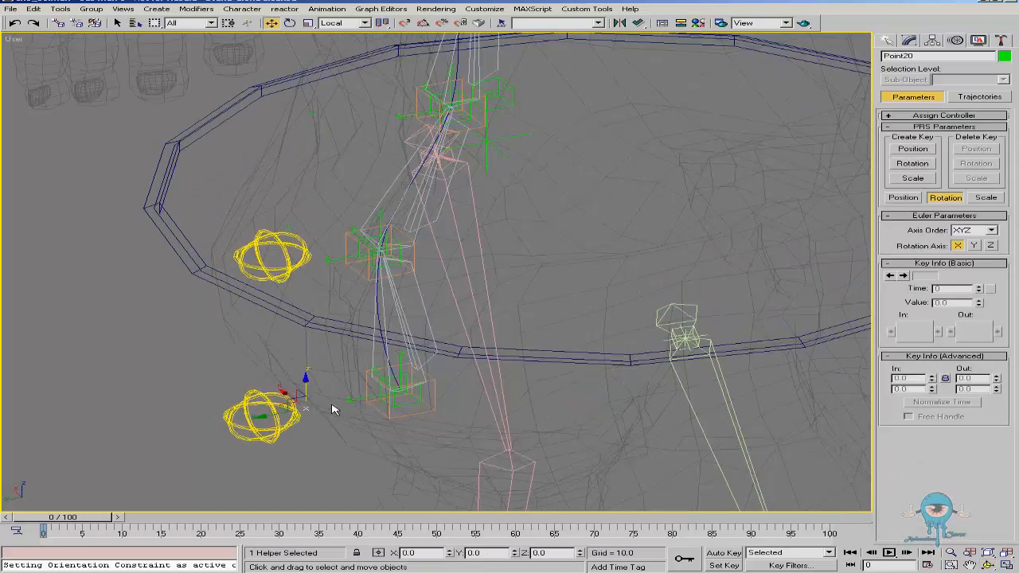
pyautogui.moveTo(284, 392); pyautogui.dragTo(332, 424)
pyautogui.hotkey('ctrl', 'z')
pyautogui.press('F3')
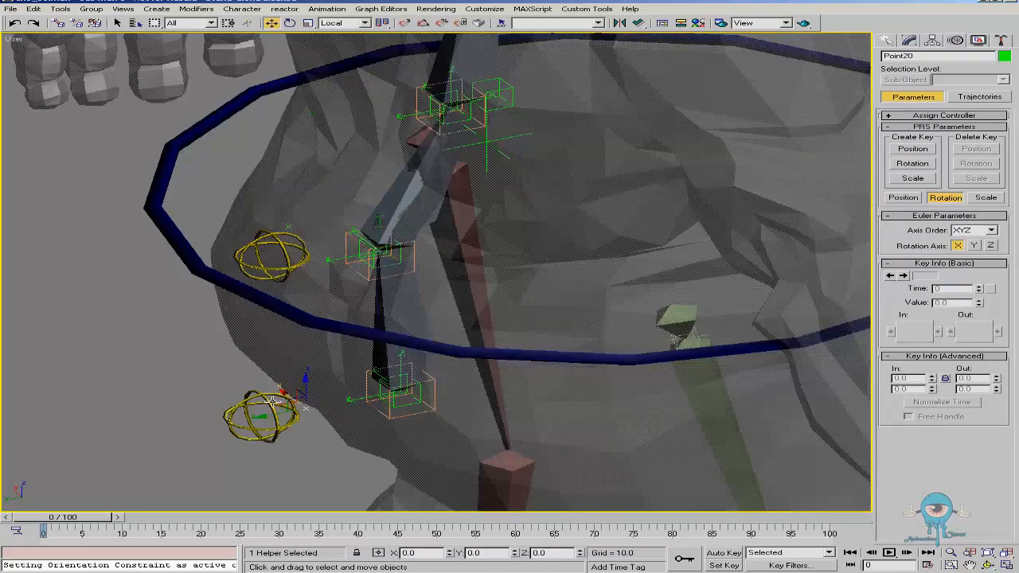
# Test-move Point19 in the wireframe angled view to check how Bone02 reacts, cancelling the move.
pyautogui.click(287, 225)
pyautogui.press('F3')
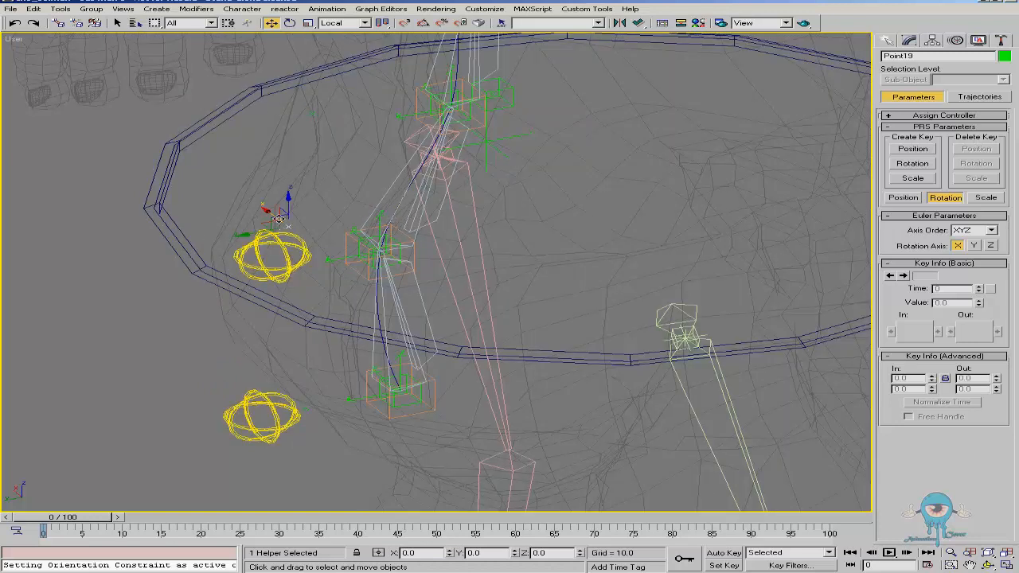
pyautogui.moveTo(264, 207); pyautogui.dragTo(316, 273)
pyautogui.rightClick(316, 273)
# In the left view, replace Bone03's World upnode with the helper Point18 in its LookAt constraint.
pyautogui.press('l')
pyautogui.hotkey('alt', 'z')
pyautogui.moveTo(364, 142); pyautogui.dragTo(367, 60)
pyautogui.moveTo(358, 202); pyautogui.dragTo(357, 186)
pyautogui.press('w')
pyautogui.click(421, 212)
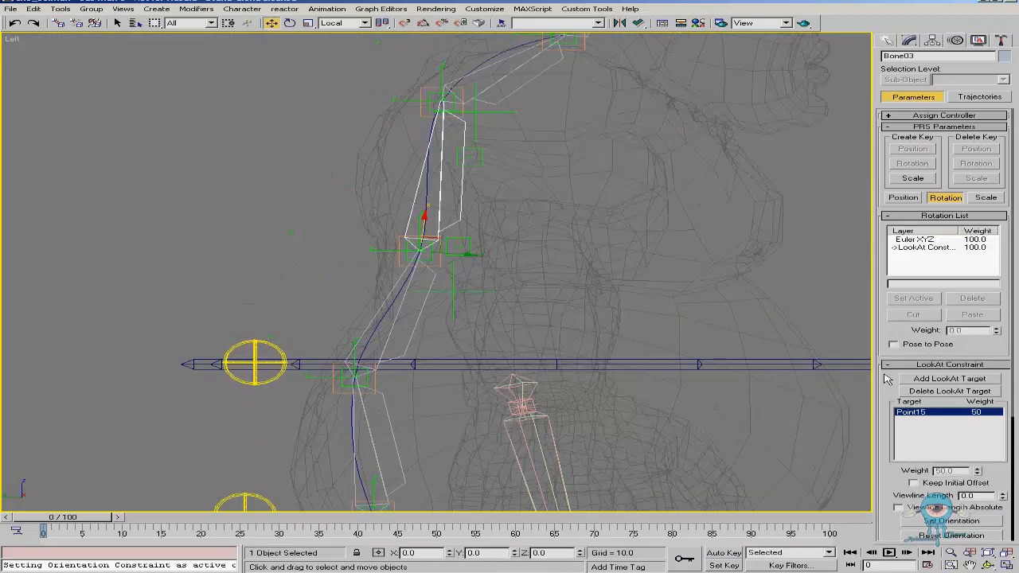
pyautogui.scroll(-5, 881, 442)
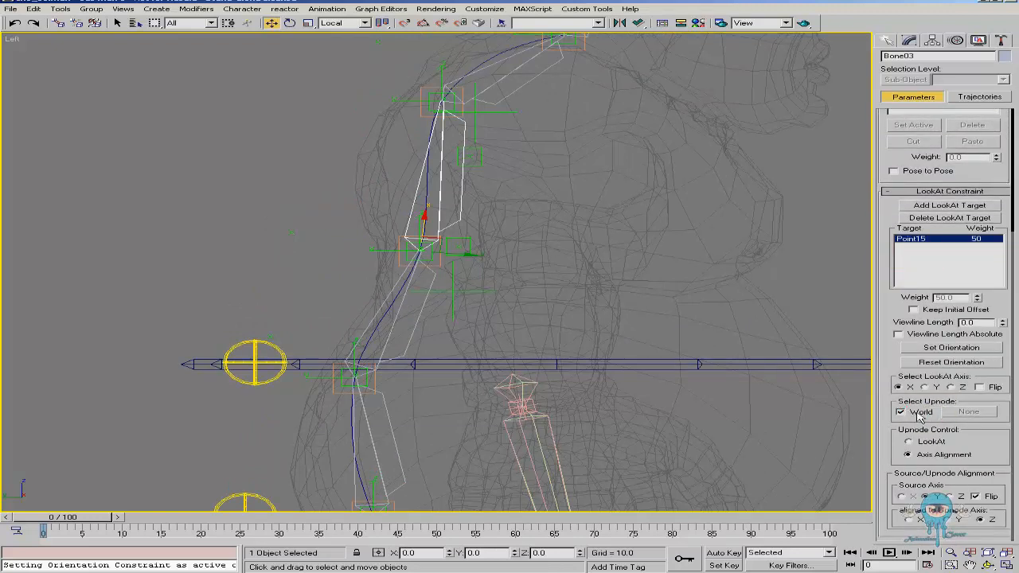
pyautogui.click(920, 416)
pyautogui.click(969, 412)
pyautogui.click(291, 232)
# Replace Bone04's World upnode with the point helper behind the upper back in its LookAt constraint.
pyautogui.moveTo(456, 195); pyautogui.dragTo(404, 317, button='middle')
pyautogui.click(448, 213)
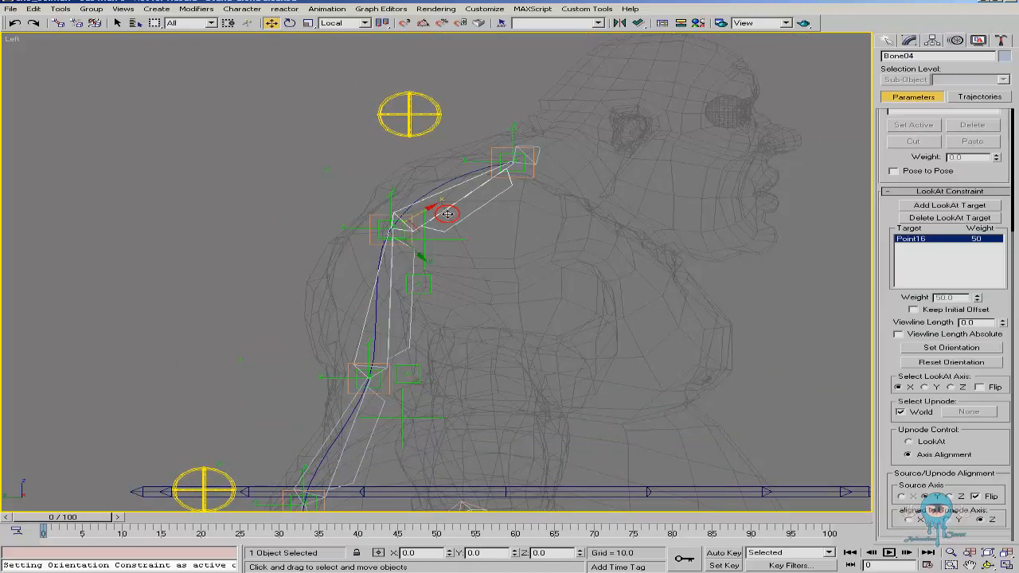
pyautogui.click(902, 412)
pyautogui.click(969, 412)
pyautogui.click(418, 205)
# Test-rotate the topmost control CNT01 in the left view to check how the spine bones follow, restoring its pose.
pyautogui.scroll(-5, 500, 212)
pyautogui.rightClick(523, 228)
pyautogui.click(555, 257)
pyautogui.click(886, 41)
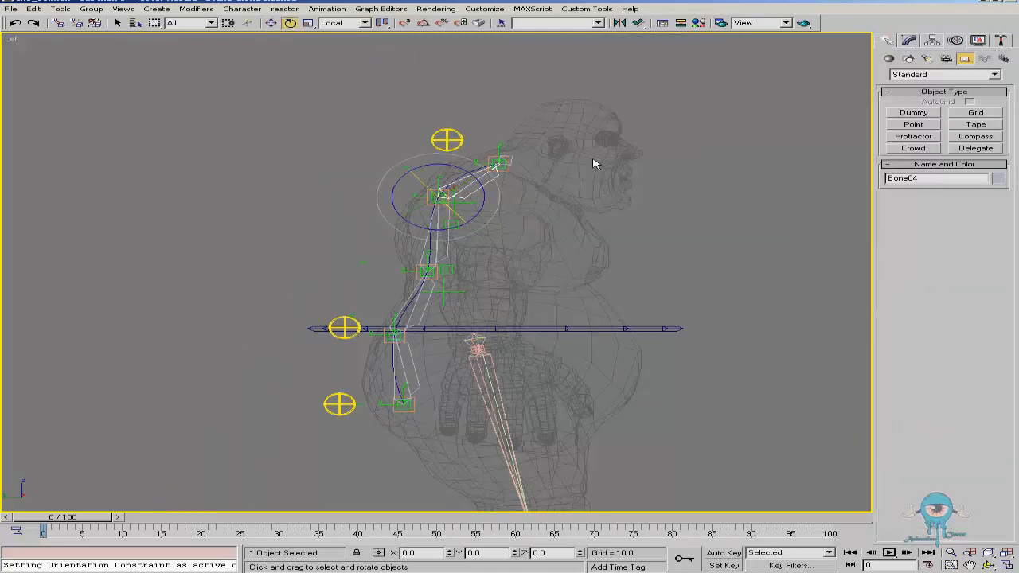
pyautogui.click(446, 139)
pyautogui.moveTo(548, 169); pyautogui.dragTo(478, 281)
pyautogui.rightClick(435, 230)
# Test-move Point18 in an angled view to check its effect on the spine bones, undoing the move.
pyautogui.hotkey('ctrl', 'r')
pyautogui.keyDown('ctrl'); pyautogui.keyDown('alt'); pyautogui.moveTo(469, 259); pyautogui.dragTo(466, 226, button='middle'); pyautogui.keyUp('alt'); pyautogui.keyUp('ctrl')
pyautogui.keyDown('alt'); pyautogui.moveTo(398, 253); pyautogui.dragTo(342, 277, button='middle'); pyautogui.keyUp('alt')
pyautogui.click(334, 273)
pyautogui.hotkey('ctrl', 'r')
pyautogui.moveTo(390, 335); pyautogui.dragTo(412, 294)
pyautogui.rightClick(376, 299)
pyautogui.rightClick(365, 287)
pyautogui.click(380, 301)
pyautogui.moveTo(332, 269); pyautogui.dragTo(269, 239)
pyautogui.hotkey('ctrl', 'z')
# Repeat the Point18 move test from a closer angled view to check Bone03's twist, cancelling the move.
pyautogui.hotkey('ctrl', 'r')
pyautogui.moveTo(383, 309); pyautogui.dragTo(346, 302)
pyautogui.hotkey('alt', 'z')
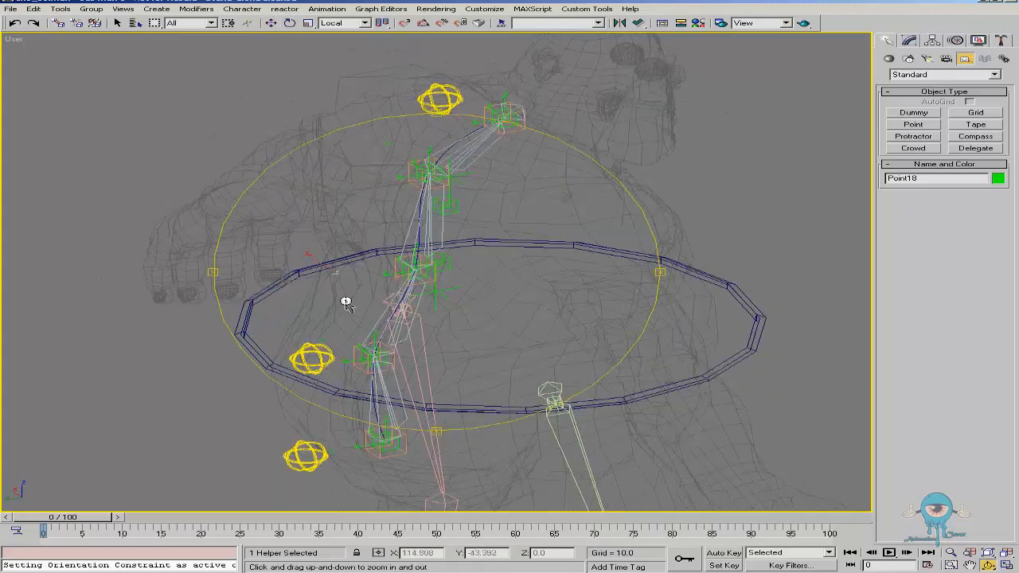
pyautogui.scroll(2, 345, 303)
pyautogui.rightClick(307, 240)
pyautogui.moveTo(309, 265); pyautogui.dragTo(271, 254)
pyautogui.moveTo(318, 295)
pyautogui.mouseDown()
pyautogui.moveTo(253, 251)
pyautogui.moveTo(312, 296)
pyautogui.moveTo(265, 245)
pyautogui.moveTo(331, 308)
pyautogui.mouseUp()
pyautogui.rightClick(331, 308)
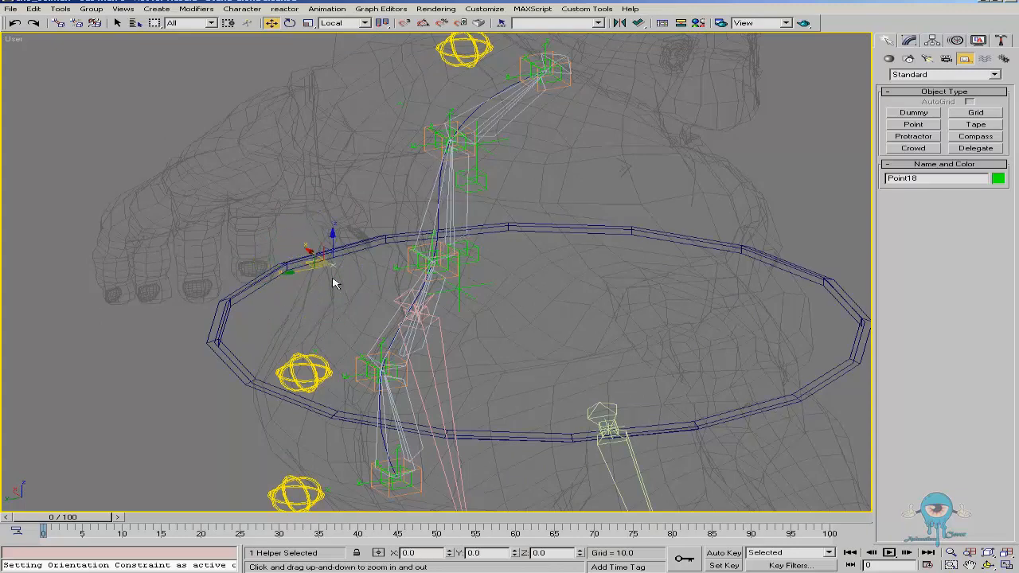
# Check the upnode helpers Point20, Point19 and Point18 one by one in a near-side view, leaving their positions as before.
pyautogui.scroll(-2, 334, 282)
pyautogui.keyDown('alt'); pyautogui.moveTo(423, 291); pyautogui.dragTo(390, 262, button='middle'); pyautogui.keyUp('alt')
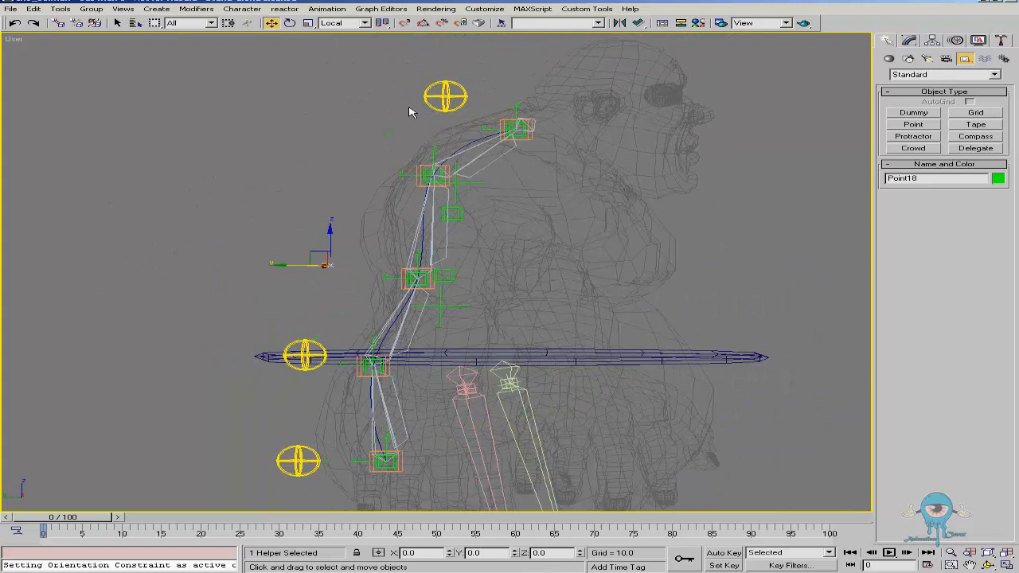
pyautogui.click(324, 461)
pyautogui.keyDown('alt'); pyautogui.moveTo(324, 461); pyautogui.dragTo(311, 452, button='middle'); pyautogui.keyUp('alt')
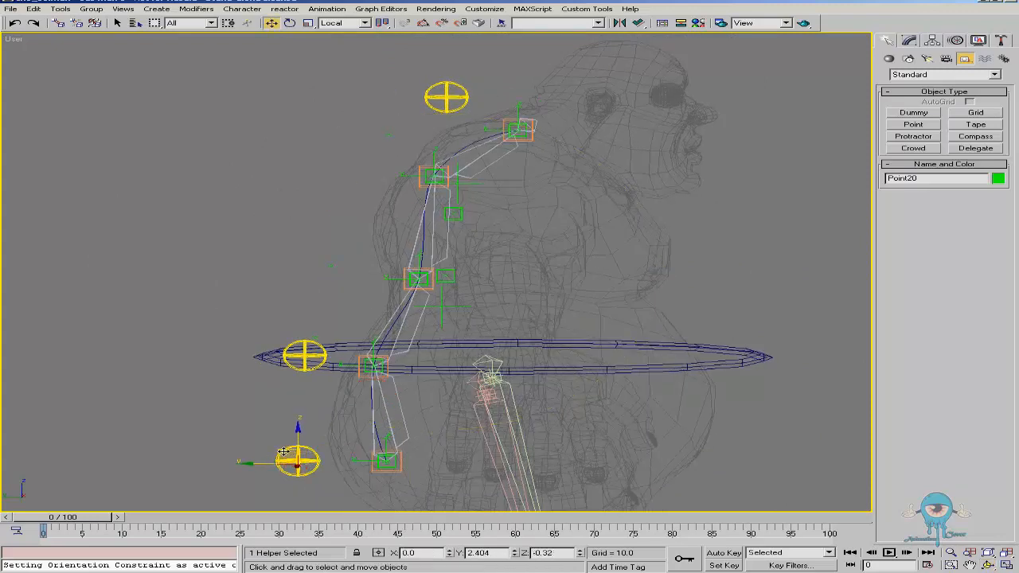
pyautogui.keyDown('alt'); pyautogui.moveTo(439, 410); pyautogui.dragTo(326, 340, button='middle'); pyautogui.keyUp('alt')
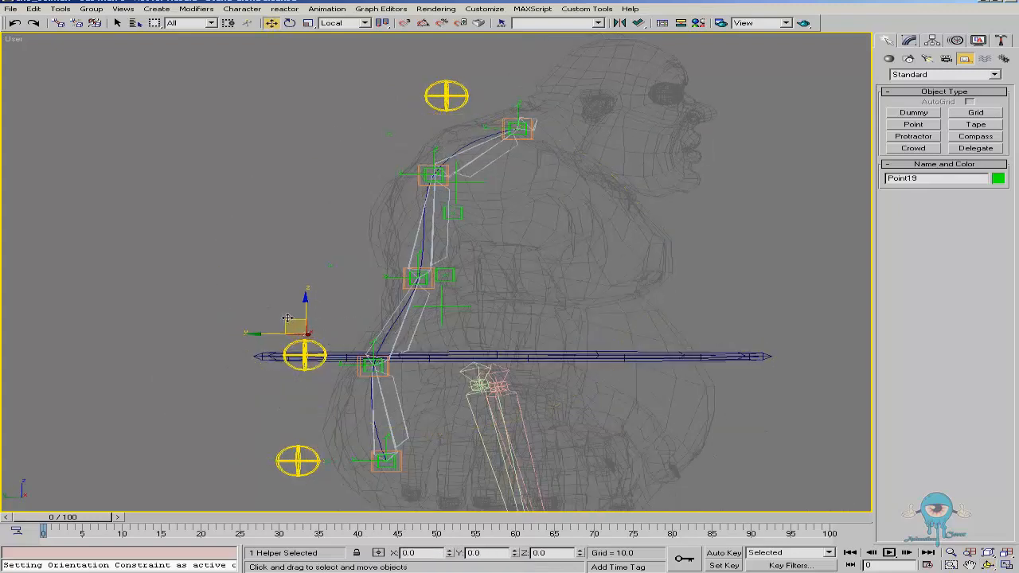
pyautogui.keyDown('alt'); pyautogui.moveTo(407, 256); pyautogui.dragTo(415, 251, button='middle'); pyautogui.keyUp('alt')
pyautogui.press('w')
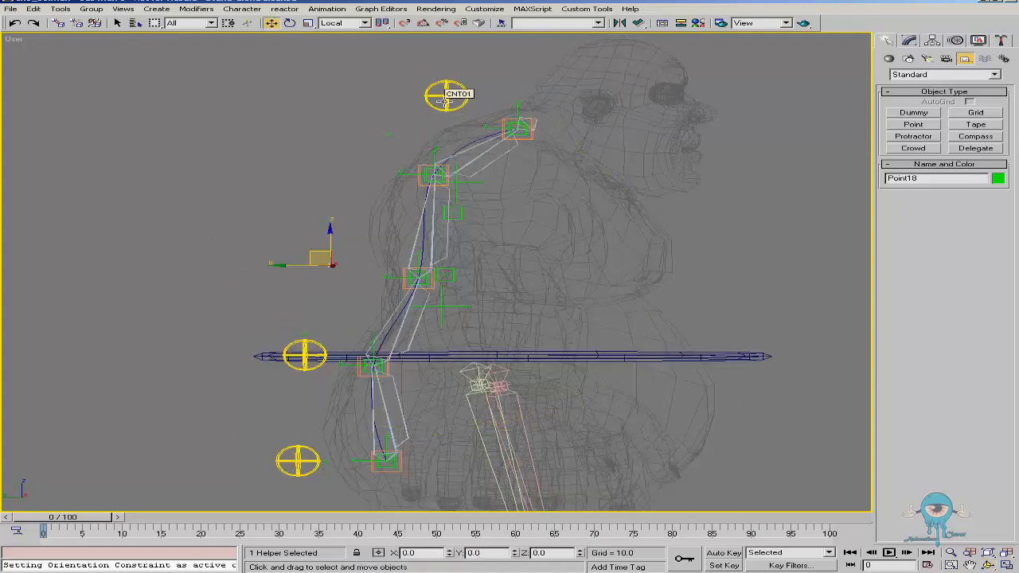
# Test-rotate CNT01 in the shaded side view to check how the upper spine bones twist, restoring its pose.
pyautogui.click(443, 101)
pyautogui.rightClick(488, 176)
pyautogui.click(508, 206)
pyautogui.rightClick(505, 177)
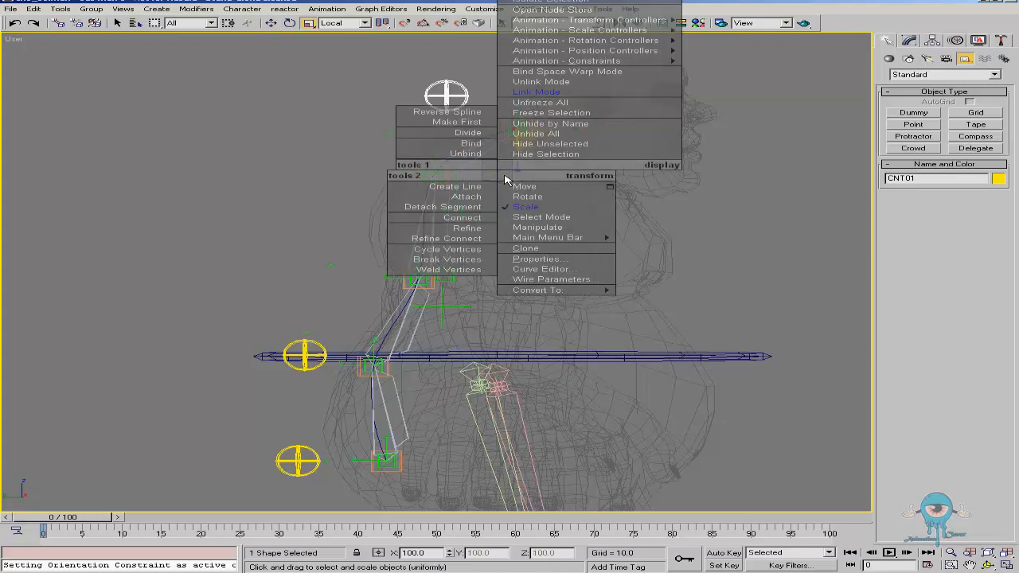
pyautogui.click(525, 196)
pyautogui.moveTo(504, 113)
pyautogui.mouseDown()
pyautogui.moveTo(552, 114)
pyautogui.moveTo(473, 94)
pyautogui.moveTo(515, 141)
pyautogui.moveTo(539, 113)
pyautogui.mouseUp()
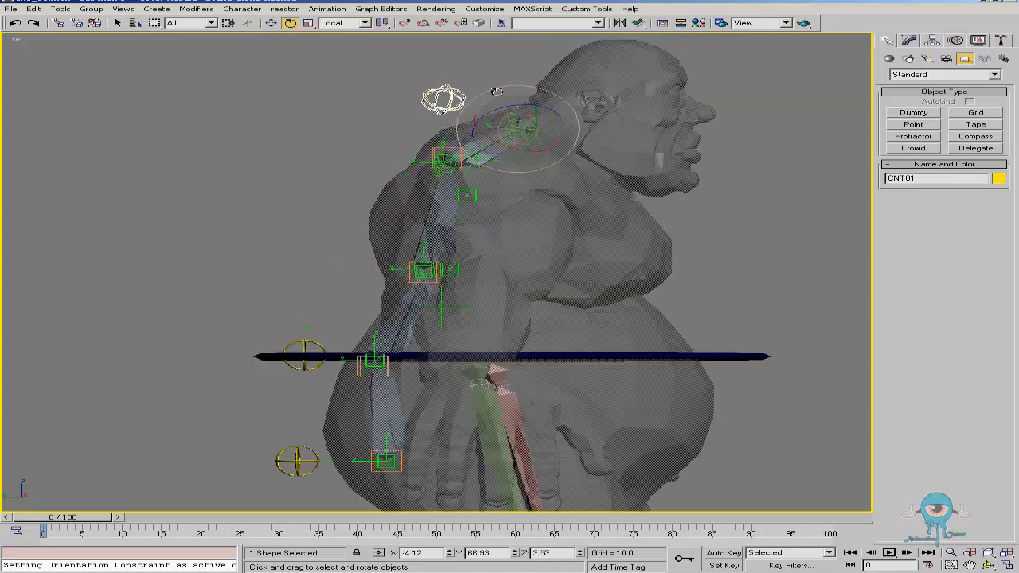
pyautogui.rightClick(510, 93)
# Test-move the controls CNT01 and CNT02 to check how the spine bends, restoring their positions.
pyautogui.rightClick(505, 172)
pyautogui.click(525, 190)
pyautogui.moveTo(498, 116); pyautogui.dragTo(316, 328)
pyautogui.rightClick(316, 328)
pyautogui.moveTo(317, 269); pyautogui.dragTo(381, 281)
pyautogui.moveTo(270, 292); pyautogui.dragTo(375, 366)
# Select CNT01, CNT02 and the lowest control together to review the three spine controls.
pyautogui.click(462, 98)
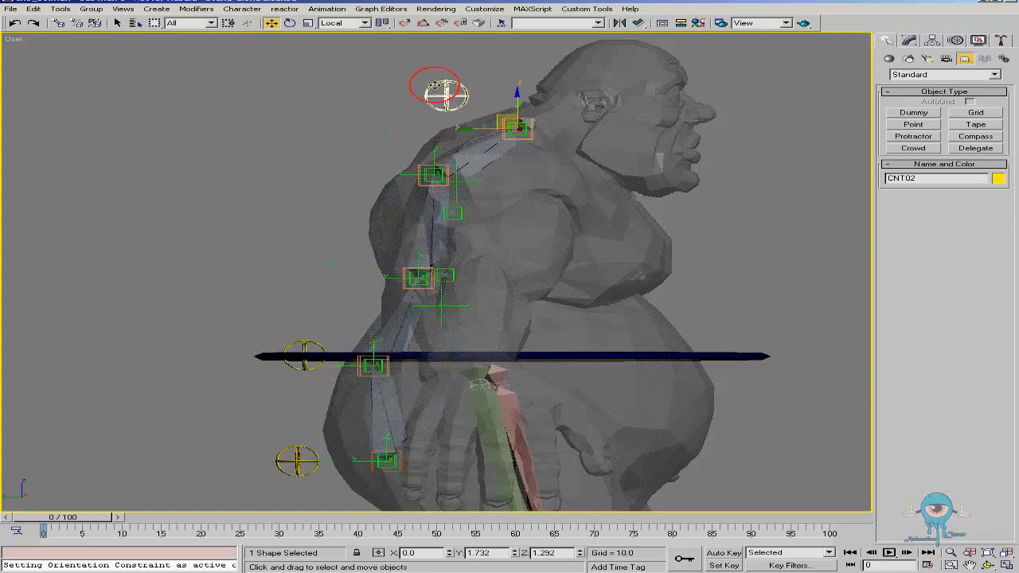
pyautogui.keyDown('ctrl'); pyautogui.click(317, 343); pyautogui.keyUp('ctrl')
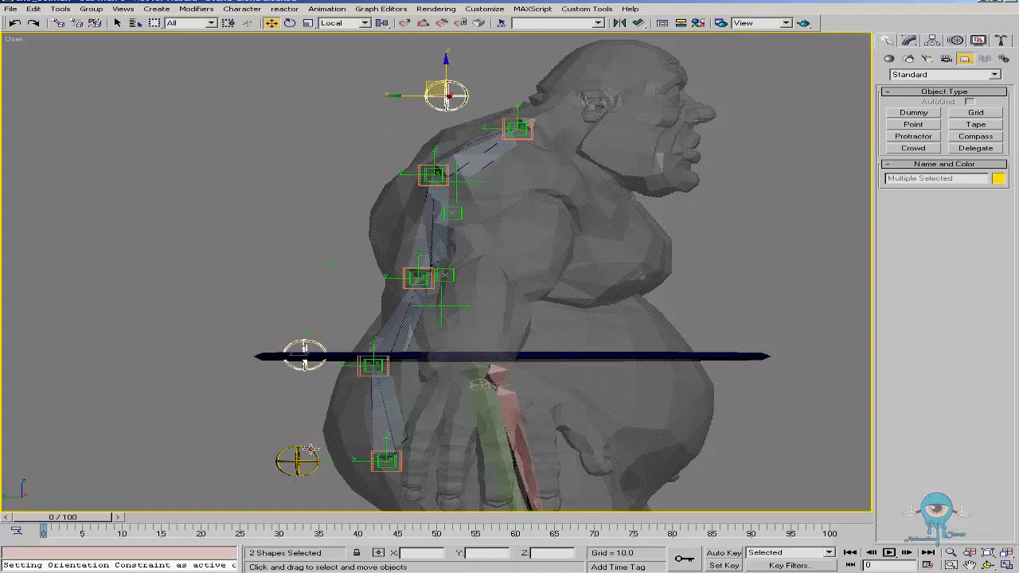
pyautogui.moveTo(430, 82)
pyautogui.mouseDown()
pyautogui.moveTo(262, 87)
pyautogui.moveTo(422, 80)
pyautogui.moveTo(282, 78)
pyautogui.moveTo(430, 82)
pyautogui.mouseUp()
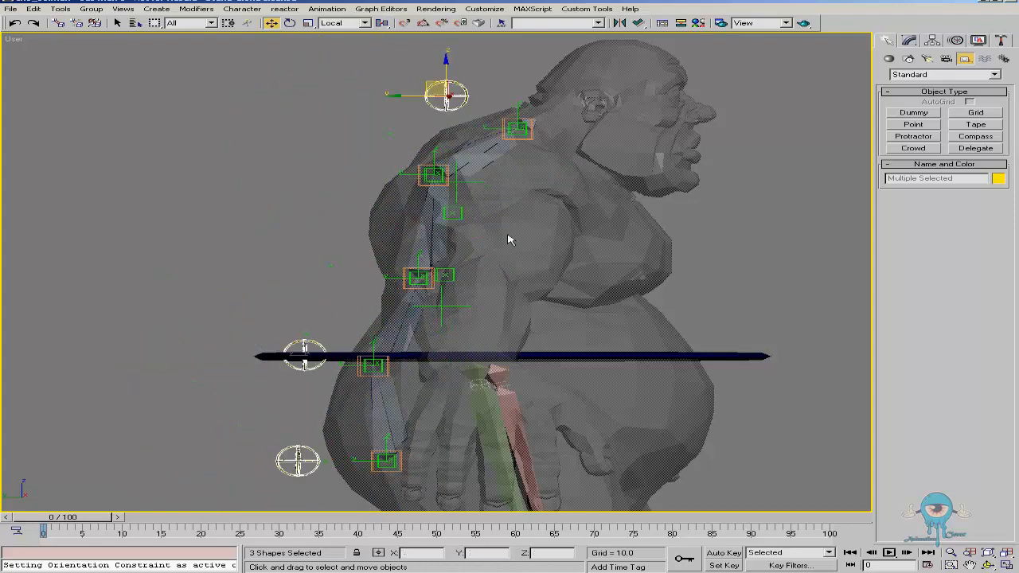
pyautogui.moveTo(512, 247); pyautogui.dragTo(475, 228, button='middle')
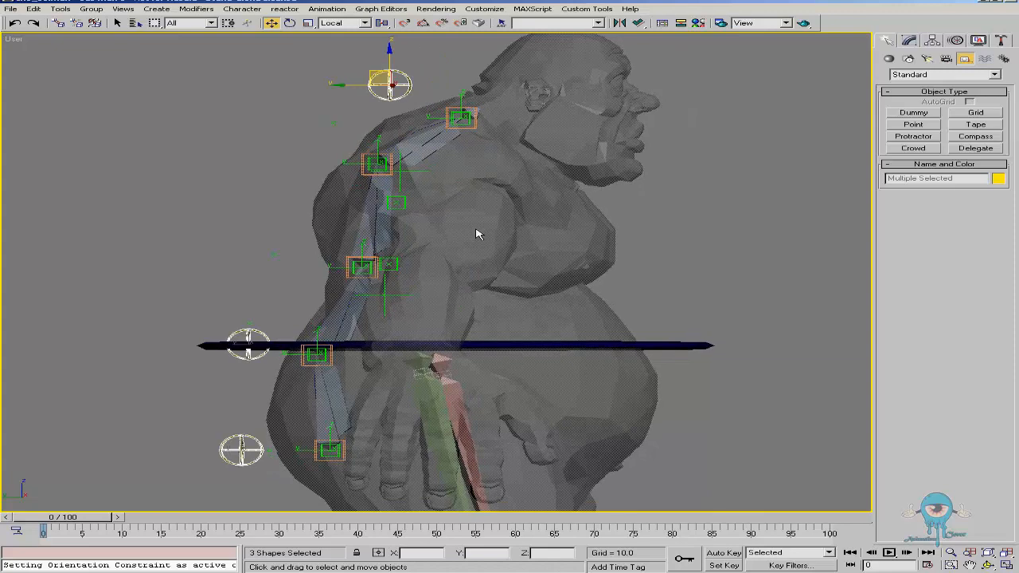
# Test-move the large blue ring around the waist to check how the rig reacts, cancelling the move.
pyautogui.hotkey('ctrl', 'r')
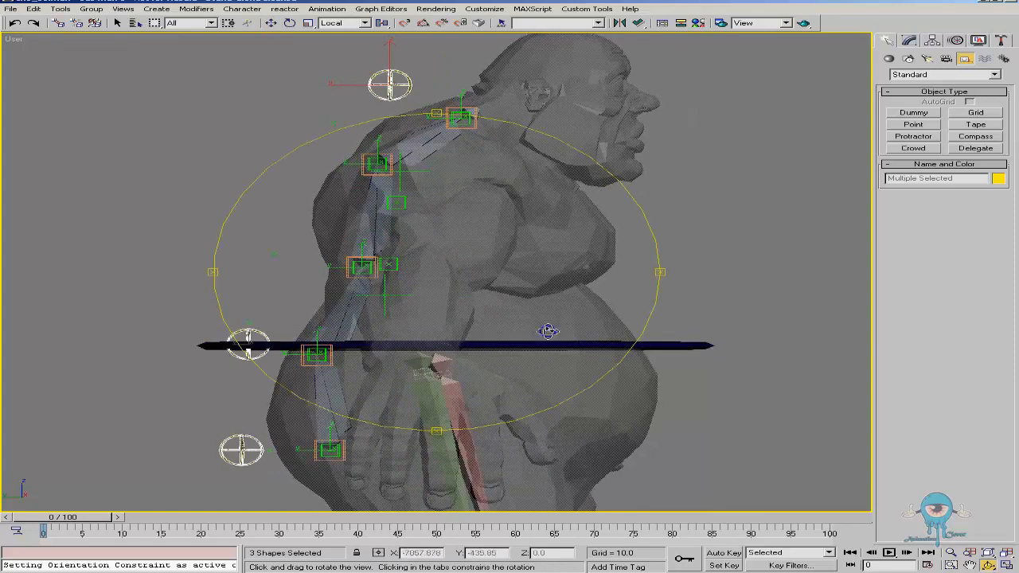
pyautogui.press('w')
pyautogui.click(561, 347)
pyautogui.moveTo(437, 333); pyautogui.dragTo(360, 297)
pyautogui.rightClick(360, 297)
# Select CNT02, CNT01 and the lowest spine control together and link all three to the large waist ring.
pyautogui.click(263, 344)
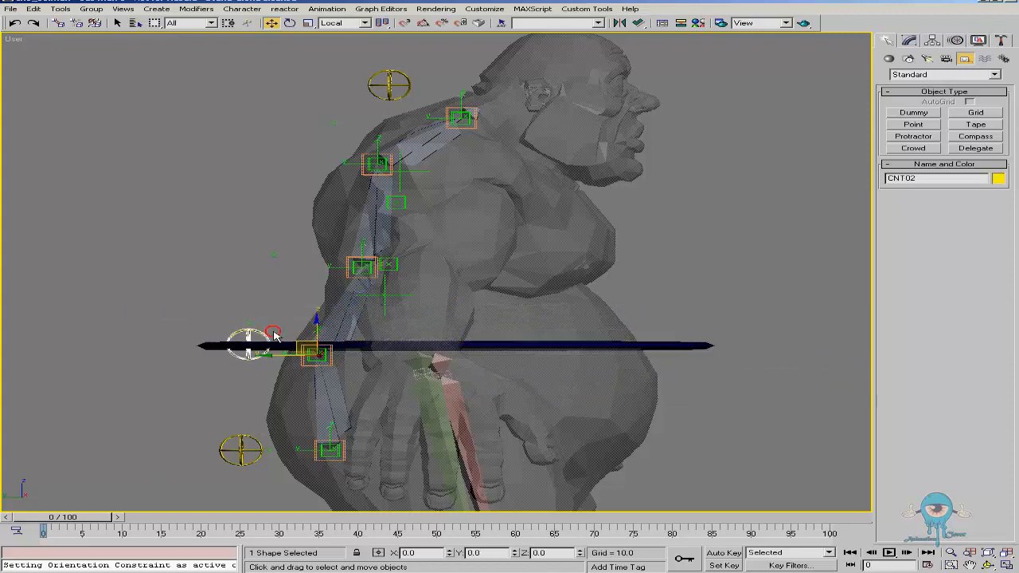
pyautogui.keyDown('ctrl'); pyautogui.click(407, 79); pyautogui.keyUp('ctrl')
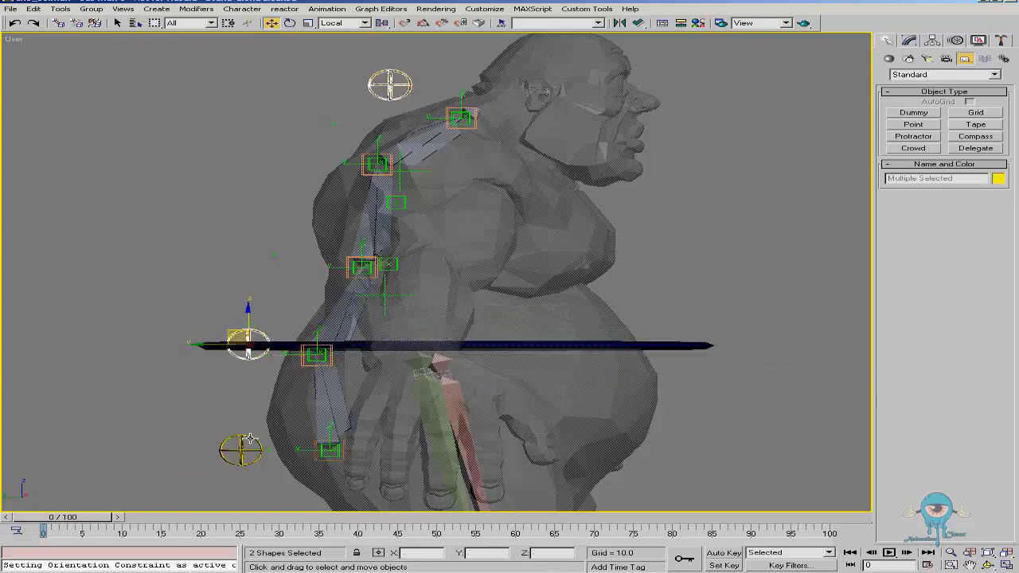
pyautogui.rightClick(527, 303)
pyautogui.click(602, 231)
pyautogui.press('l')
pyautogui.press('space')
pyautogui.moveTo(650, 340); pyautogui.dragTo(652, 343)
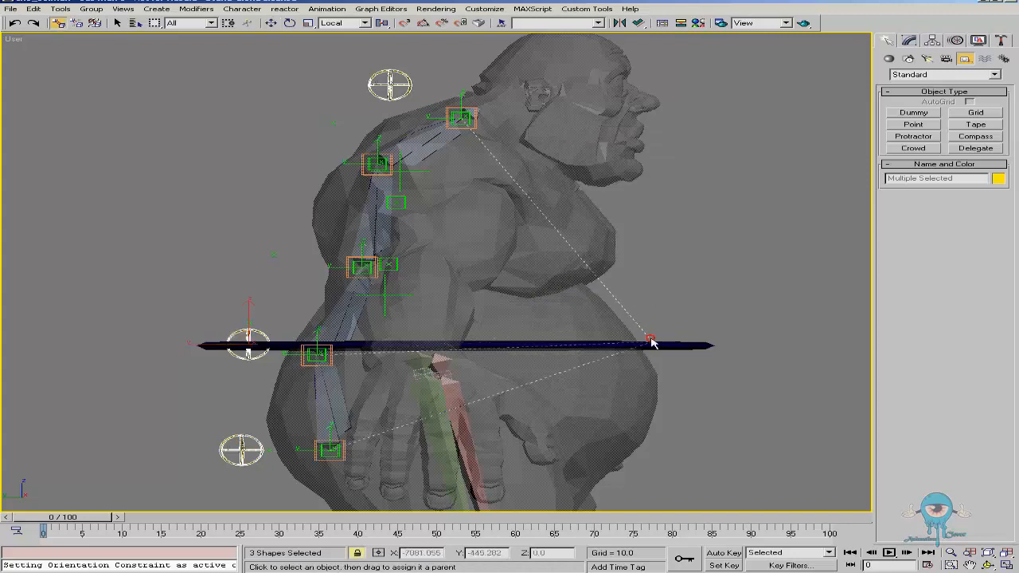
# Test-rotate the waist ring in side view to check how the spine controls follow, cancelling the rotation.
pyautogui.rightClick(570, 257)
pyautogui.click(602, 285)
pyautogui.click(624, 348)
pyautogui.rightClick(586, 341)
pyautogui.click(595, 365)
pyautogui.moveTo(491, 324); pyautogui.dragTo(539, 326)
pyautogui.rightClick(538, 327)
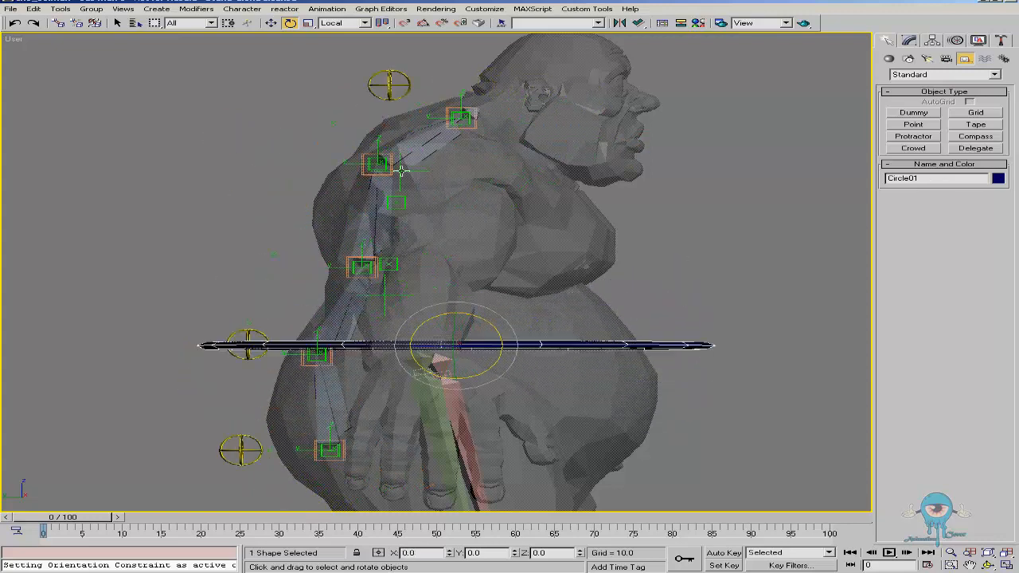
# Test-rotate the waist ring from an angled view to check the upper spine helpers.
pyautogui.click(348, 163)
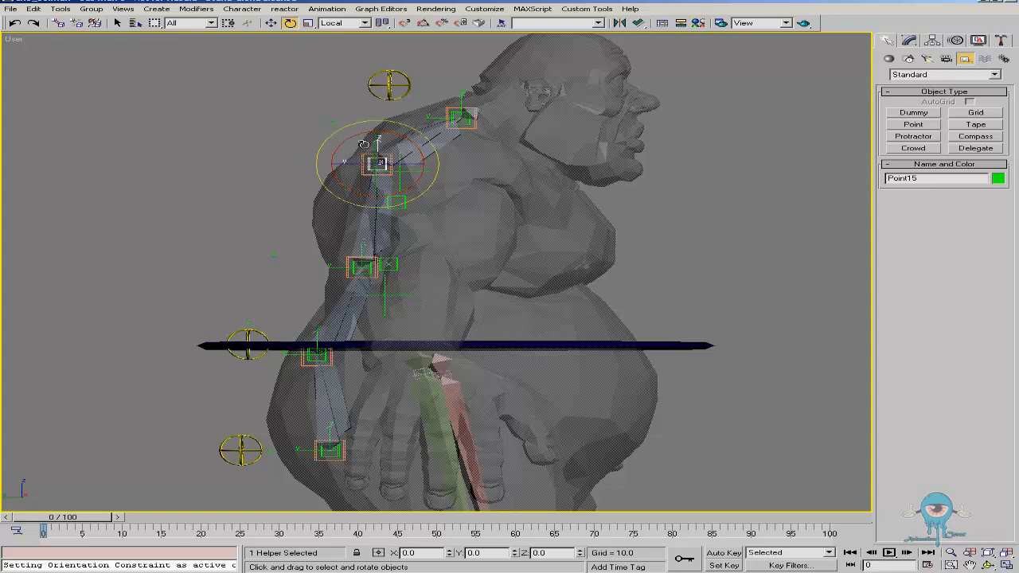
pyautogui.click(485, 348)
pyautogui.keyDown('alt'); pyautogui.moveTo(432, 352); pyautogui.dragTo(464, 318, button='middle'); pyautogui.keyUp('alt')
pyautogui.moveTo(480, 322); pyautogui.dragTo(495, 305)
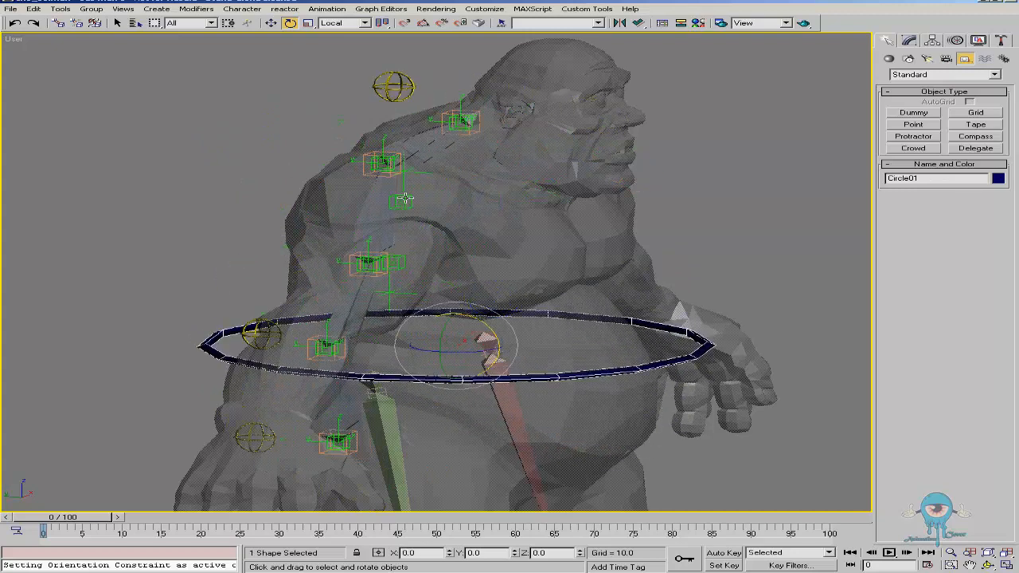
# Examine the point helpers around the upper spine joints, including Point06 and Point10, from close up.
pyautogui.click(361, 171)
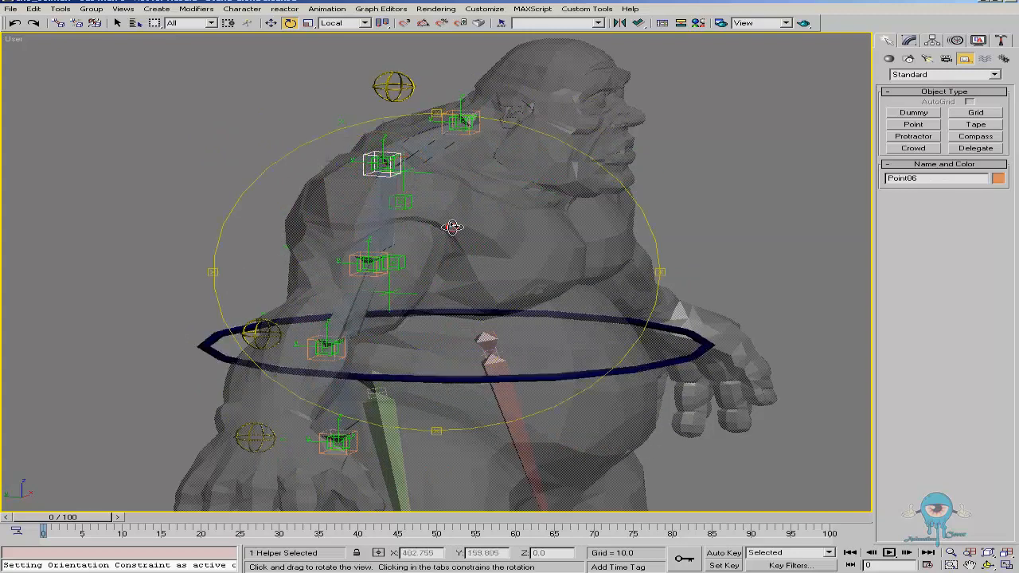
pyautogui.scroll(4, 361, 176)
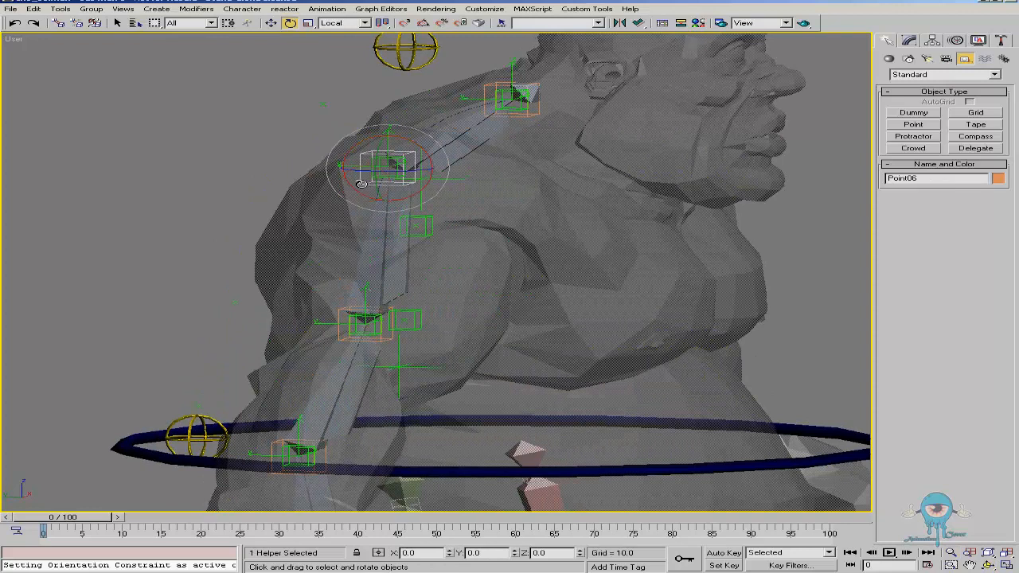
pyautogui.click(422, 230)
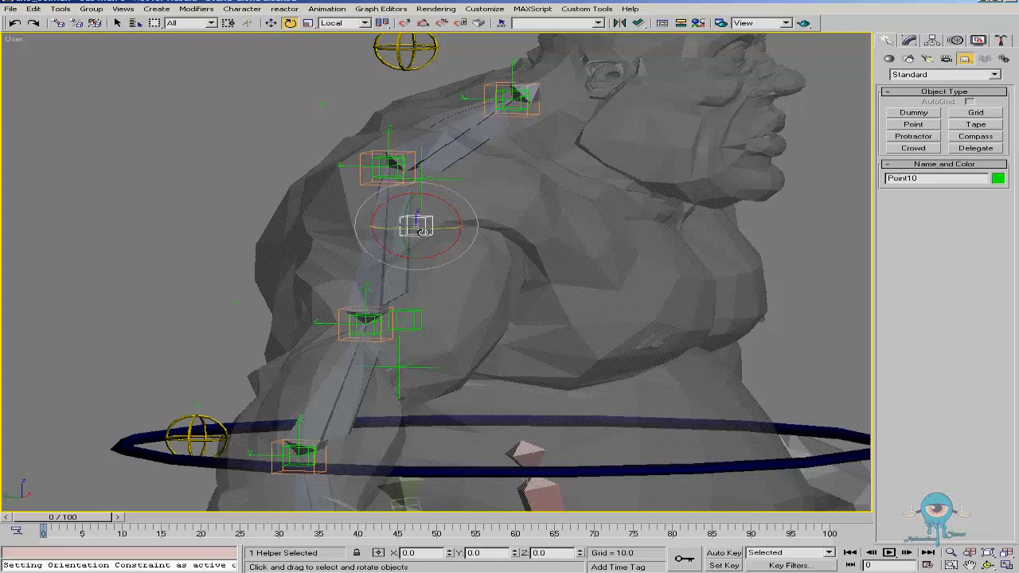
pyautogui.click(455, 183)
pyautogui.click(432, 366)
pyautogui.click(420, 230)
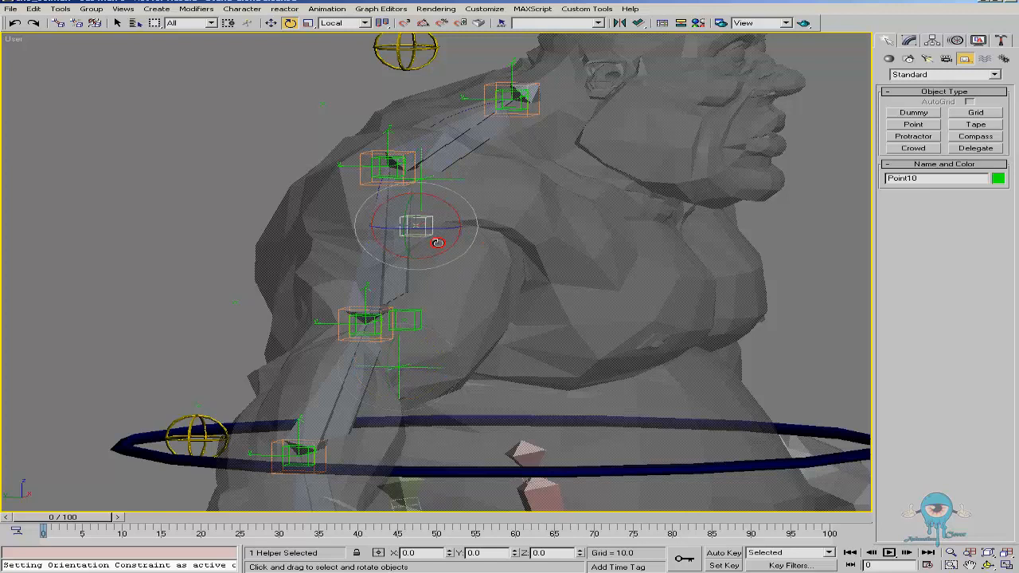
# Test-rotate the waist ring to check how the upnode helper Point10 behaves, then select that helper.
pyautogui.moveTo(510, 308); pyautogui.dragTo(481, 253, button='middle')
pyautogui.click(483, 364)
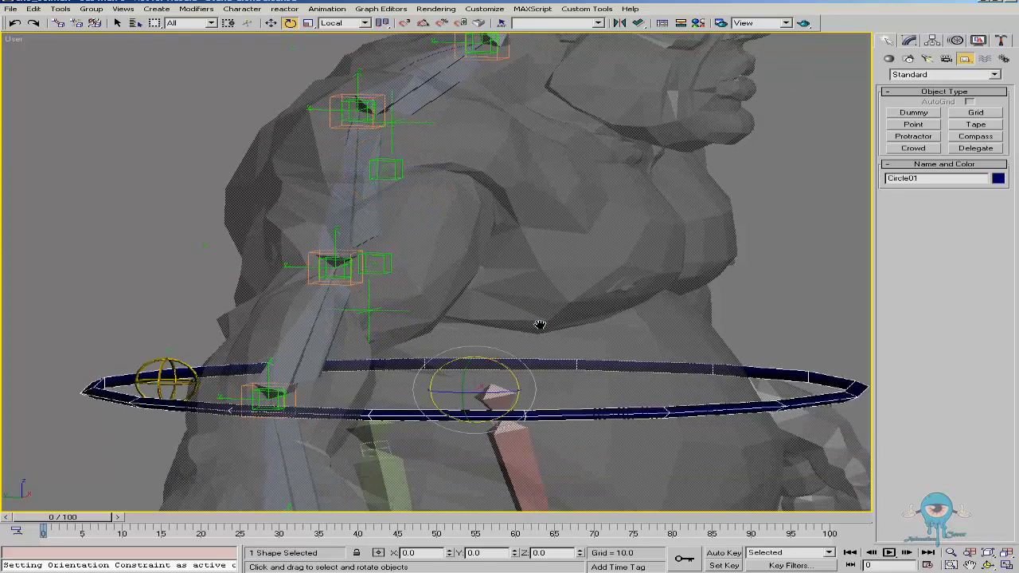
pyautogui.scroll(-3, 438, 364)
pyautogui.moveTo(427, 360); pyautogui.dragTo(458, 316)
pyautogui.click(351, 233)
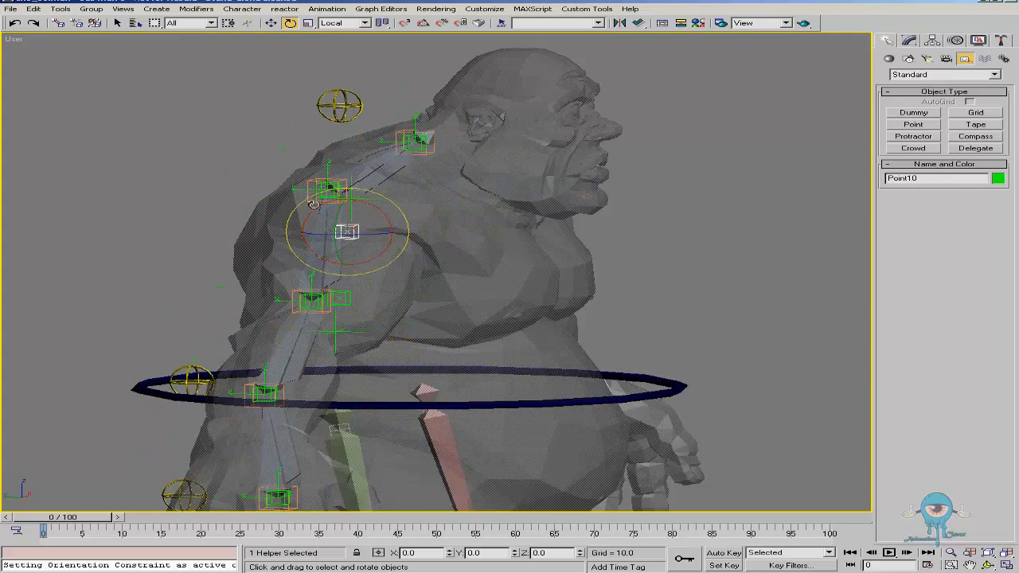
# Test-rotate the waist ring repeatedly from different view angles, undoing each rotation.
pyautogui.click(496, 369)
pyautogui.moveTo(420, 359); pyautogui.dragTo(422, 391)
pyautogui.hotkey('ctrl', 'z')
pyautogui.hotkey('ctrl', 'r')
pyautogui.moveTo(425, 302); pyautogui.dragTo(343, 295)
pyautogui.rightClick(343, 296)
pyautogui.moveTo(417, 355); pyautogui.dragTo(353, 337)
pyautogui.hotkey('ctrl', 'z')
pyautogui.hotkey('ctrl', 'r')
pyautogui.moveTo(451, 294); pyautogui.dragTo(514, 275)
pyautogui.rightClick(398, 254)
# Select Point10 and the green box helper beside the spine joint below it, and link both to the waist ring.
pyautogui.click(361, 236)
pyautogui.hotkey('ctrl', 'r')
pyautogui.moveTo(406, 309); pyautogui.dragTo(423, 271)
pyautogui.rightClick(421, 269)
pyautogui.click(368, 207)
pyautogui.rightClick(468, 287)
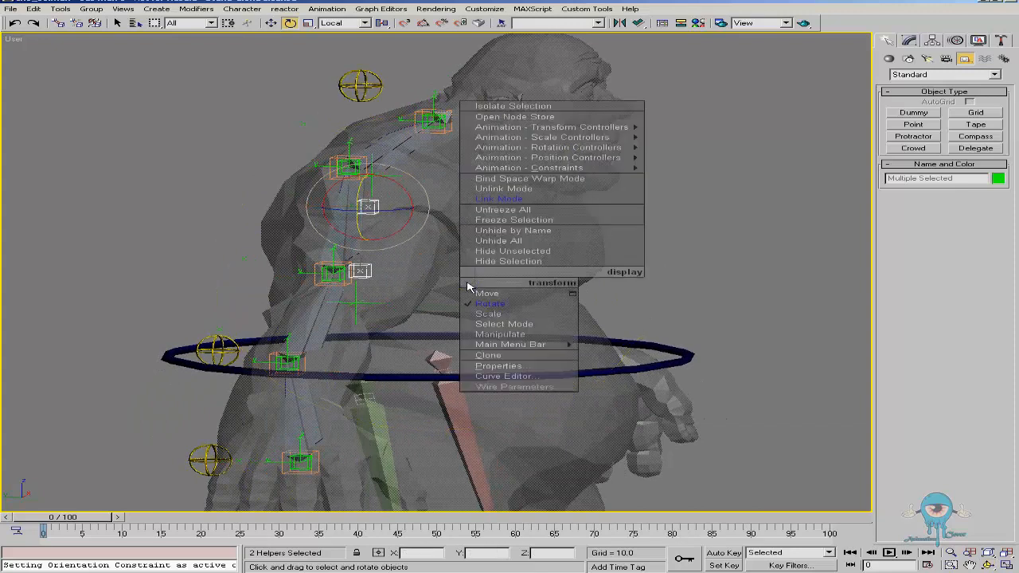
pyautogui.click(520, 201)
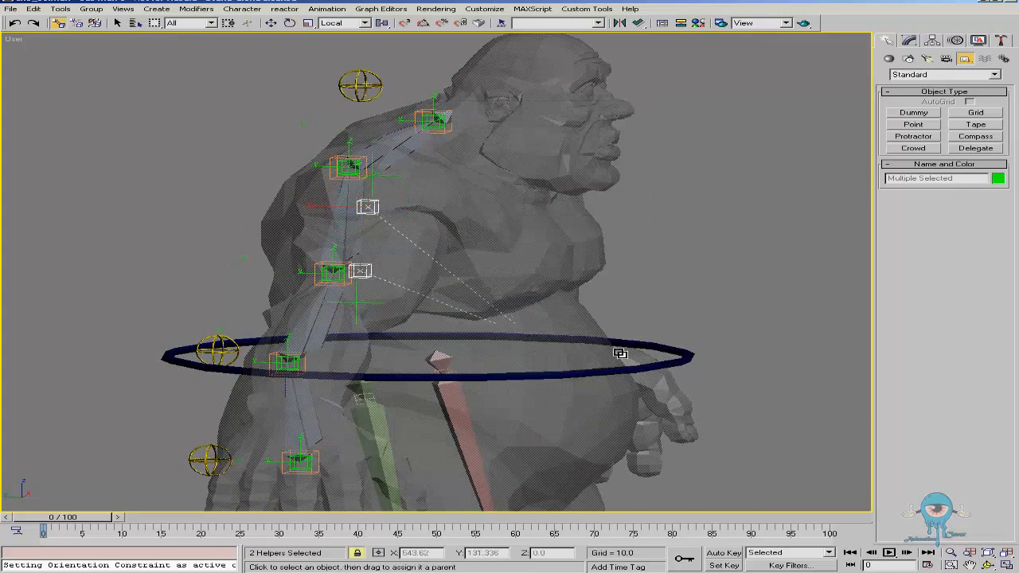
pyautogui.click(547, 339)
# Test-rotate and test-move the waist ring to check the newly linked helpers, cancelling both changes.
pyautogui.rightClick(549, 340)
pyautogui.click(564, 362)
pyautogui.moveTo(422, 363)
pyautogui.mouseDown()
pyautogui.moveTo(475, 350)
pyautogui.moveTo(427, 353)
pyautogui.mouseUp()
pyautogui.rightClick(427, 354)
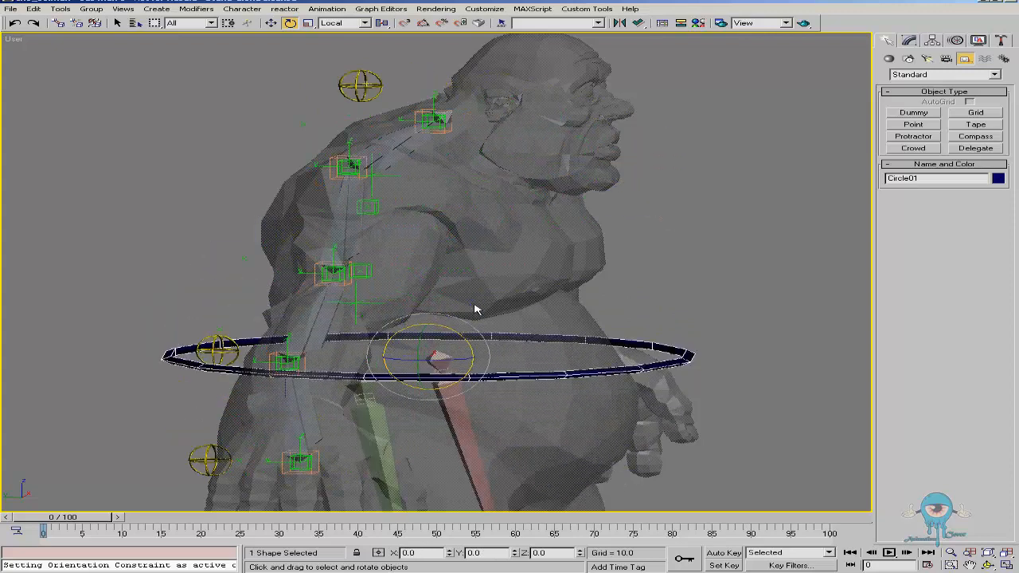
pyautogui.moveTo(464, 290); pyautogui.dragTo(458, 299)
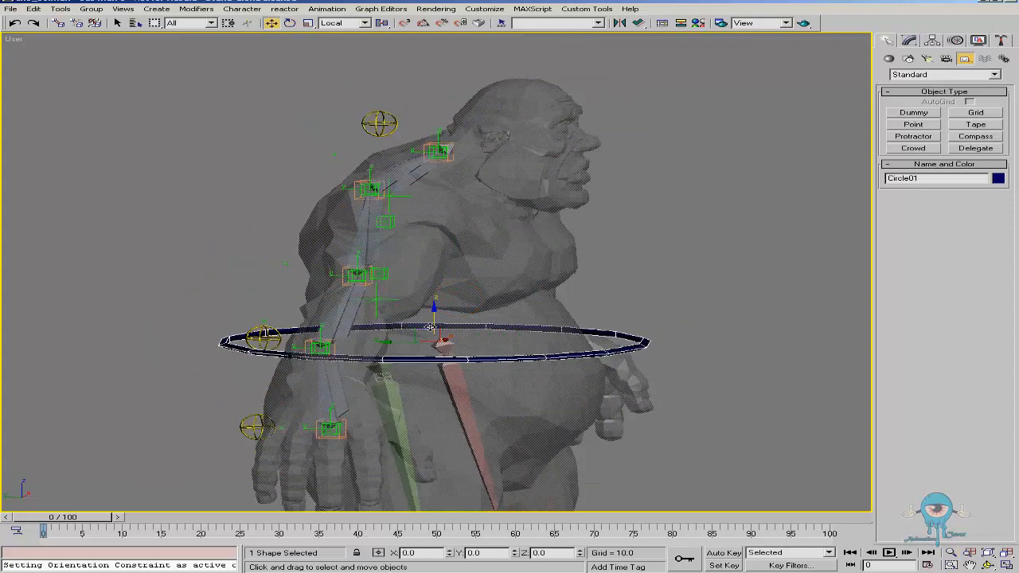
pyautogui.moveTo(424, 329); pyautogui.dragTo(482, 357)
pyautogui.rightClick(482, 358)
# Test-move the cross-shaped helpers Point09 and Point08 beside the spine, cancelling each move.
pyautogui.click(402, 191)
pyautogui.moveTo(372, 182); pyautogui.dragTo(341, 193)
pyautogui.rightClick(341, 193)
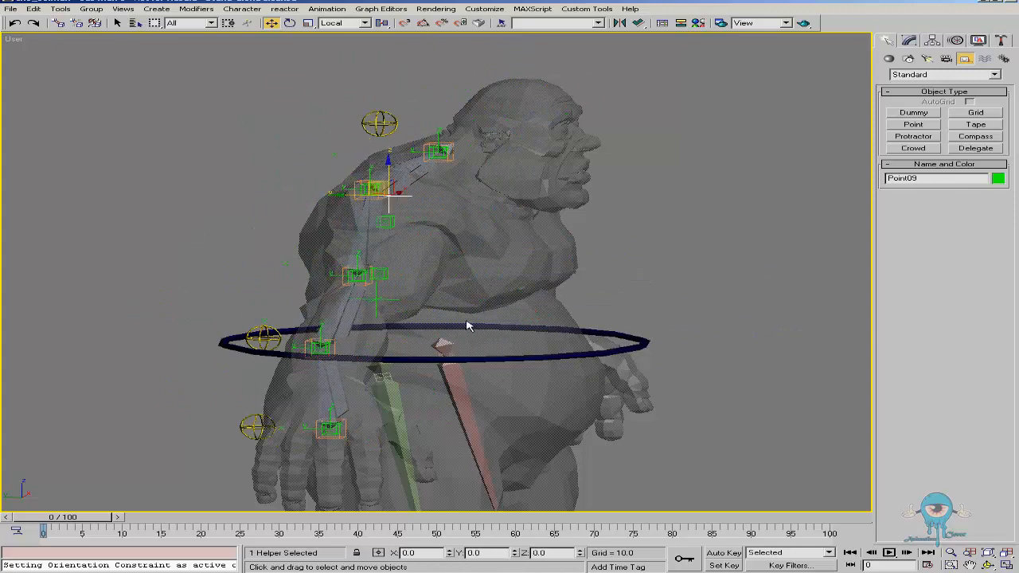
pyautogui.moveTo(414, 303); pyautogui.dragTo(418, 309)
pyautogui.rightClick(418, 309)
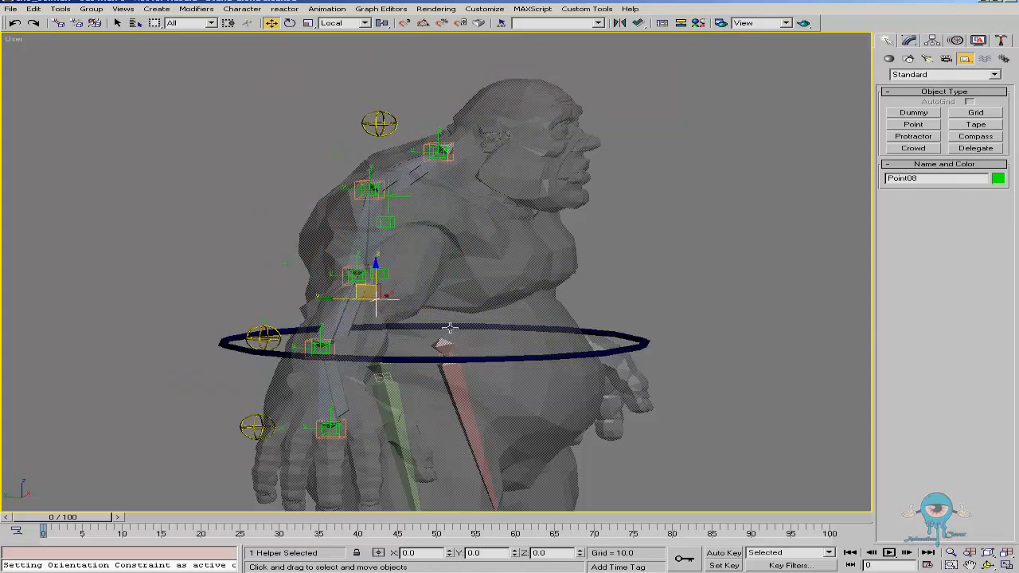
# Test-rotate the waist ring from two view angles to check the whole rig's response, cancelling each rotation.
pyautogui.rightClick(495, 330)
pyautogui.click(525, 355)
pyautogui.moveTo(463, 315); pyautogui.dragTo(502, 389)
pyautogui.rightClick(504, 385)
pyautogui.keyDown('alt'); pyautogui.moveTo(518, 311); pyautogui.dragTo(392, 301, button='middle'); pyautogui.keyUp('alt')
pyautogui.moveTo(466, 317); pyautogui.dragTo(507, 378)
pyautogui.rightClick(507, 378)
pyautogui.keyDown('alt'); pyautogui.moveTo(492, 307); pyautogui.dragTo(354, 285, button='middle'); pyautogui.keyUp('alt')
# Select the small hip bones above both thigh bones and link them to the base of the spine.
pyautogui.press('e')
pyautogui.click(331, 286)
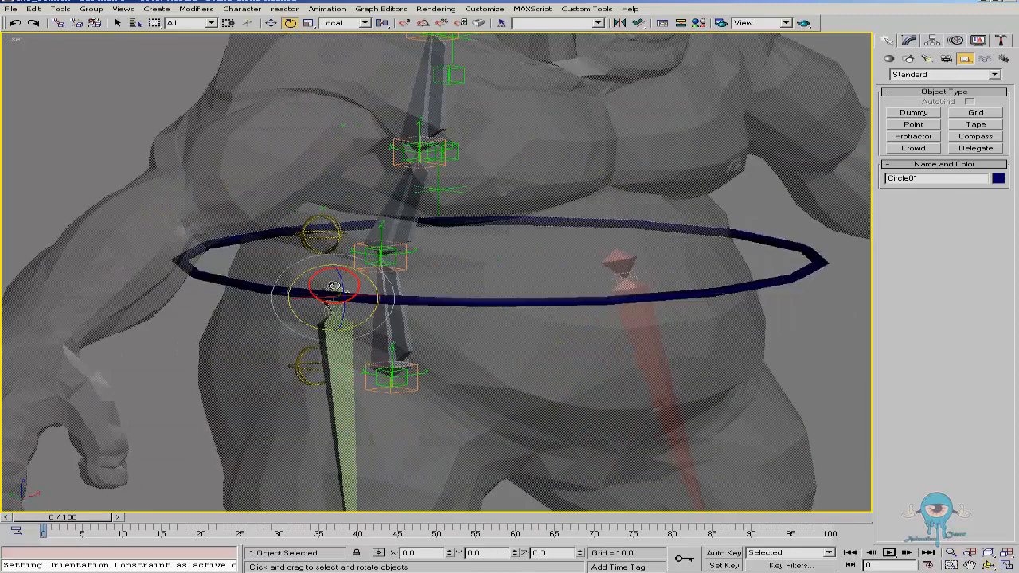
pyautogui.keyDown('alt'); pyautogui.moveTo(521, 314); pyautogui.dragTo(400, 341, button='middle'); pyautogui.keyUp('alt')
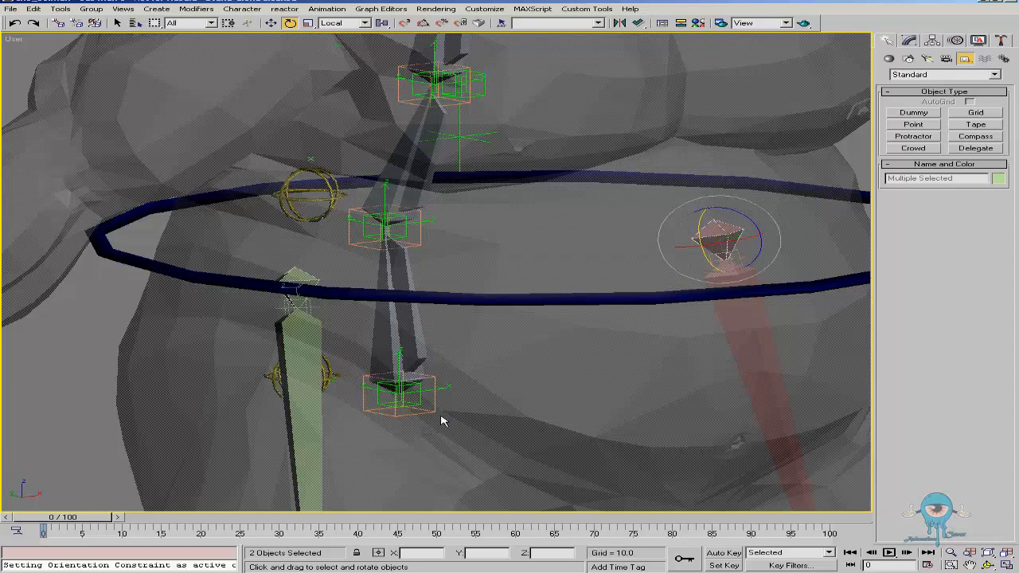
pyautogui.rightClick(547, 364)
pyautogui.click(597, 288)
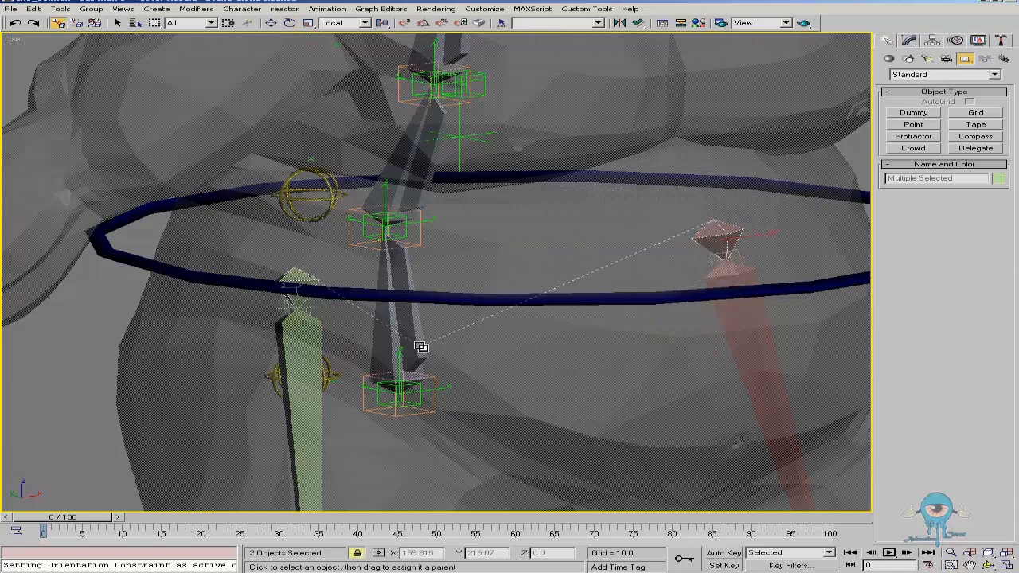
pyautogui.rightClick(514, 370)
pyautogui.click(531, 378)
# Test-rotate the lowest control CNT03 to check how the pelvis and legs react, cancelling the rotation.
pyautogui.click(329, 365)
pyautogui.rightClick(389, 363)
pyautogui.click(404, 390)
pyautogui.keyDown('ctrl'); pyautogui.keyDown('alt'); pyautogui.moveTo(428, 322); pyautogui.dragTo(427, 369, button='middle'); pyautogui.keyUp('alt'); pyautogui.keyUp('ctrl')
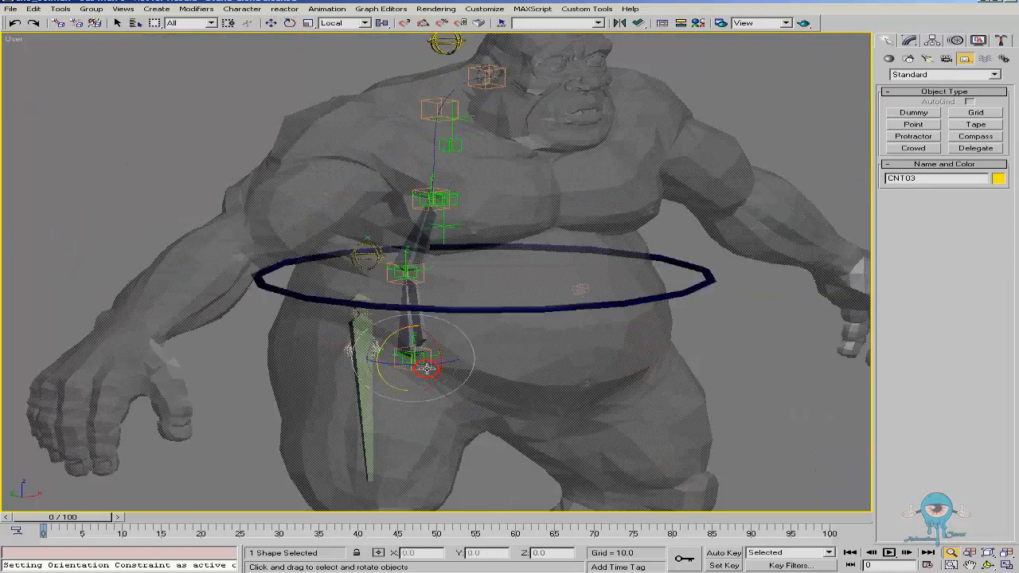
pyautogui.moveTo(412, 365); pyautogui.dragTo(445, 363)
pyautogui.moveTo(406, 361); pyautogui.dragTo(433, 336)
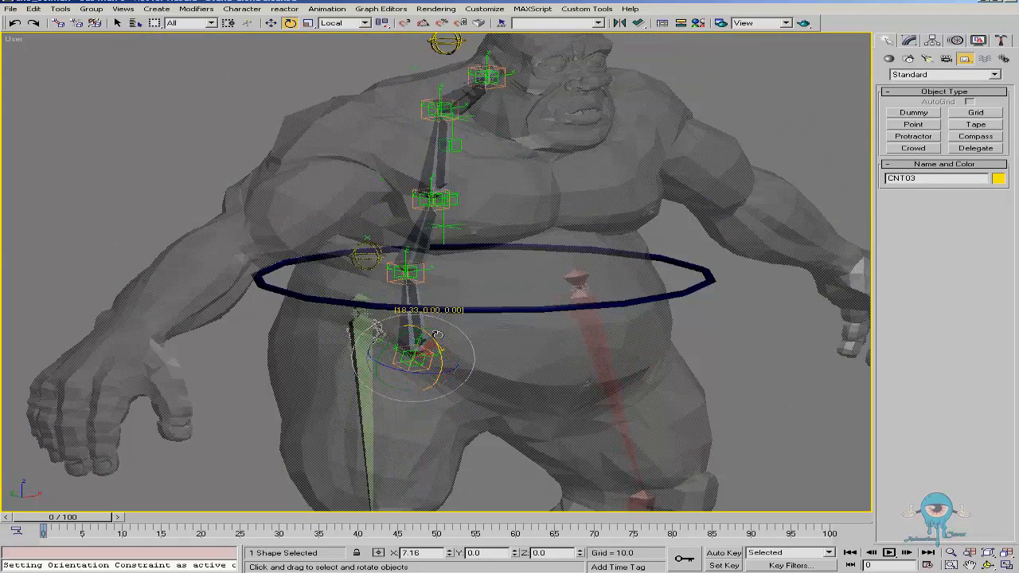
pyautogui.keyDown('alt'); pyautogui.moveTo(444, 343); pyautogui.dragTo(495, 323, button='middle'); pyautogui.keyUp('alt')
pyautogui.rightClick(477, 344)
# Test-move CNT03 to check how the leg bones follow, undoing the move.
pyautogui.rightClick(466, 335)
pyautogui.click(481, 348)
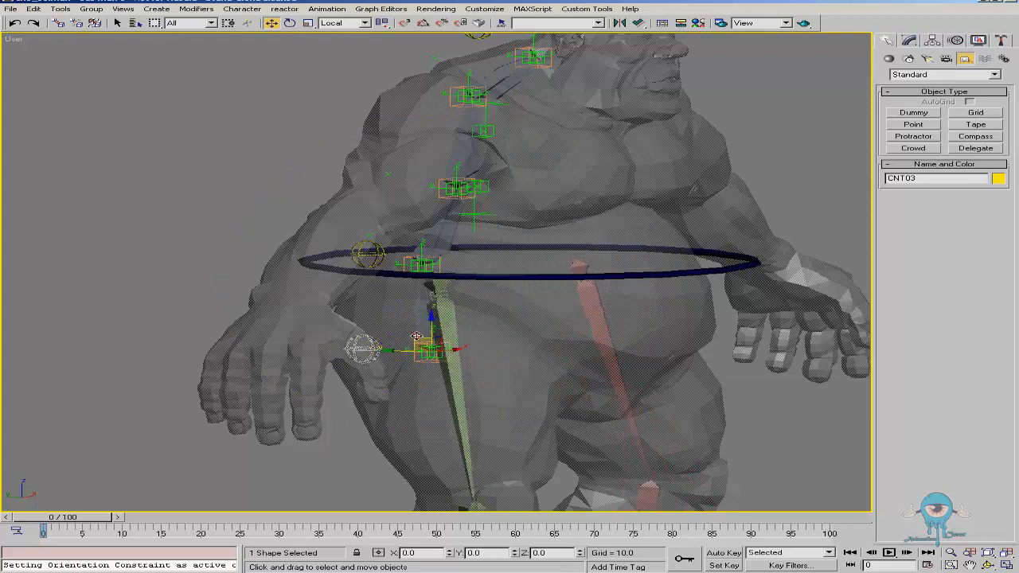
pyautogui.moveTo(411, 342); pyautogui.dragTo(422, 308)
pyautogui.hotkey('ctrl', 'z')
# Select both hip bones and link them again to the point helper at the base of the spine.
pyautogui.hotkey('ctrl', 'r')
pyautogui.moveTo(502, 345); pyautogui.dragTo(460, 343)
pyautogui.press('w')
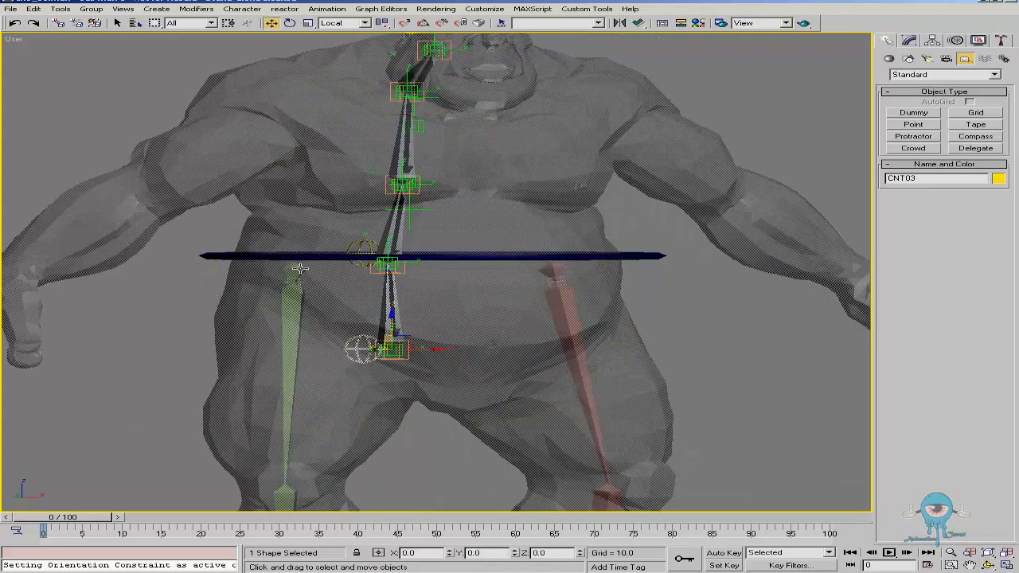
pyautogui.keyDown('ctrl'); pyautogui.click(556, 269); pyautogui.keyUp('ctrl')
pyautogui.keyDown('alt'); pyautogui.moveTo(461, 314); pyautogui.dragTo(485, 322, button='middle'); pyautogui.keyUp('alt')
pyautogui.scroll(5, 359, 326)
pyautogui.keyDown('alt'); pyautogui.moveTo(398, 315); pyautogui.dragTo(421, 313, button='middle'); pyautogui.keyUp('alt')
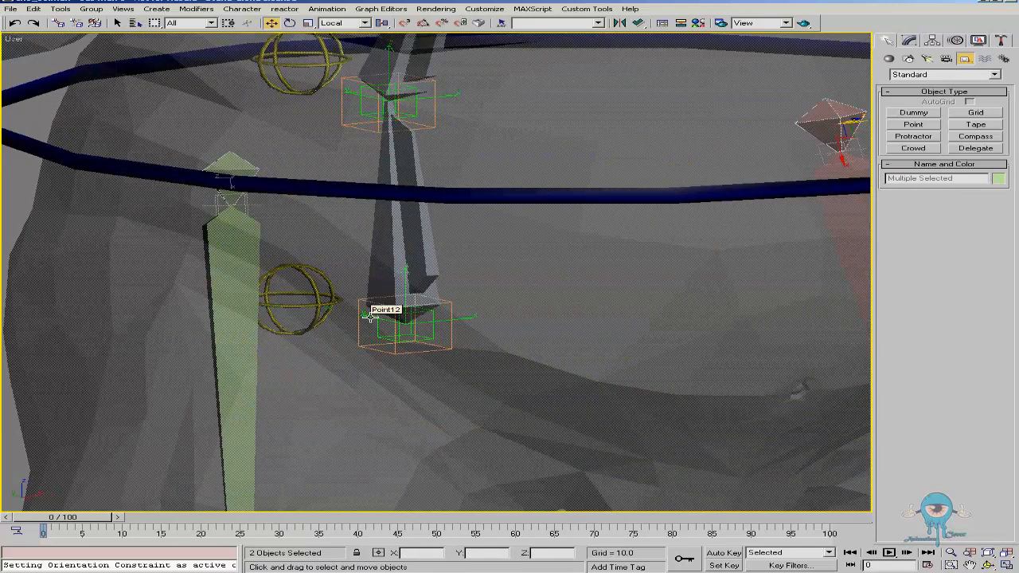
pyautogui.rightClick(437, 380)
pyautogui.click(462, 302)
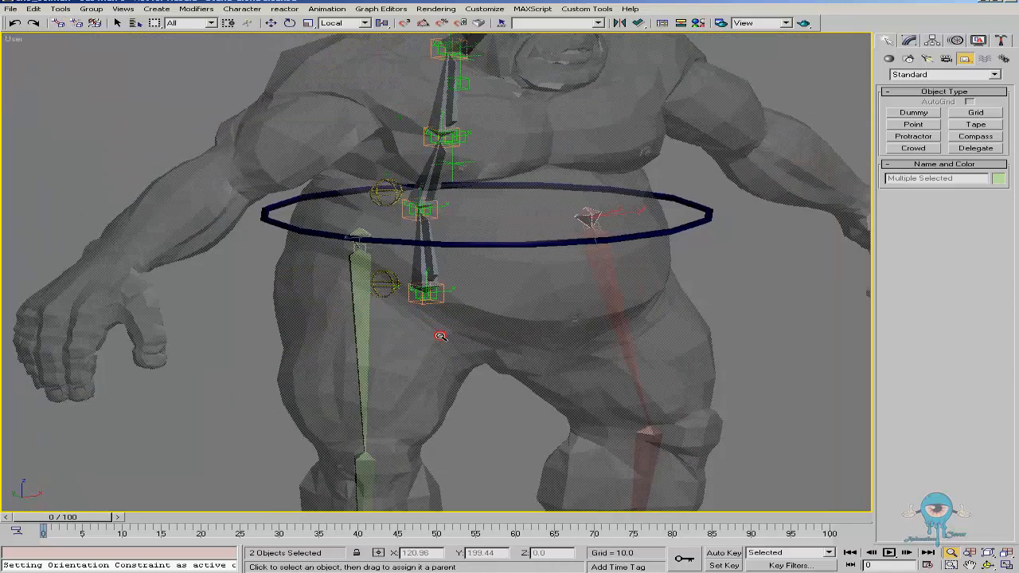
pyautogui.rightClick(487, 293)
pyautogui.click(512, 303)
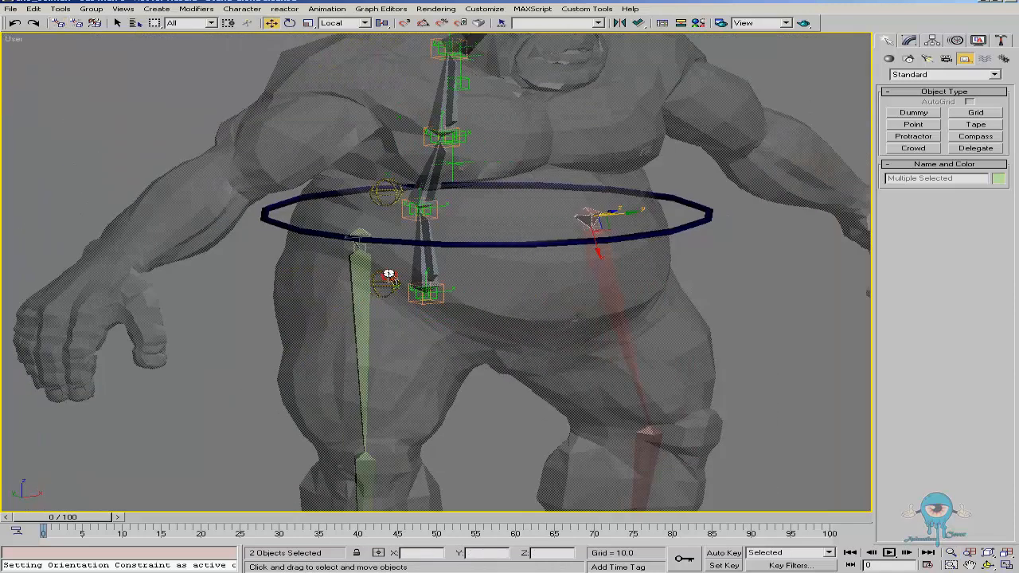
# Test-move CNT03 from two view angles to check that the legs follow the pelvis, cancelling each move.
pyautogui.click(390, 278)
pyautogui.moveTo(416, 277); pyautogui.dragTo(410, 298)
pyautogui.rightClick(412, 297)
pyautogui.moveTo(475, 282)
pyautogui.keyDown('alt'); pyautogui.mouseDown(button='middle')
pyautogui.moveTo(499, 268)
pyautogui.moveTo(473, 269)
pyautogui.mouseUp(button='middle'); pyautogui.keyUp('alt')
pyautogui.moveTo(428, 273); pyautogui.dragTo(471, 278)
pyautogui.rightClick(436, 269)
# Test-rotate CNT03 on different axes to check the pelvis and leg bones, cancelling each rotation.
pyautogui.rightClick(496, 301)
pyautogui.click(507, 326)
pyautogui.rightClick(470, 290)
pyautogui.rightClick(458, 292)
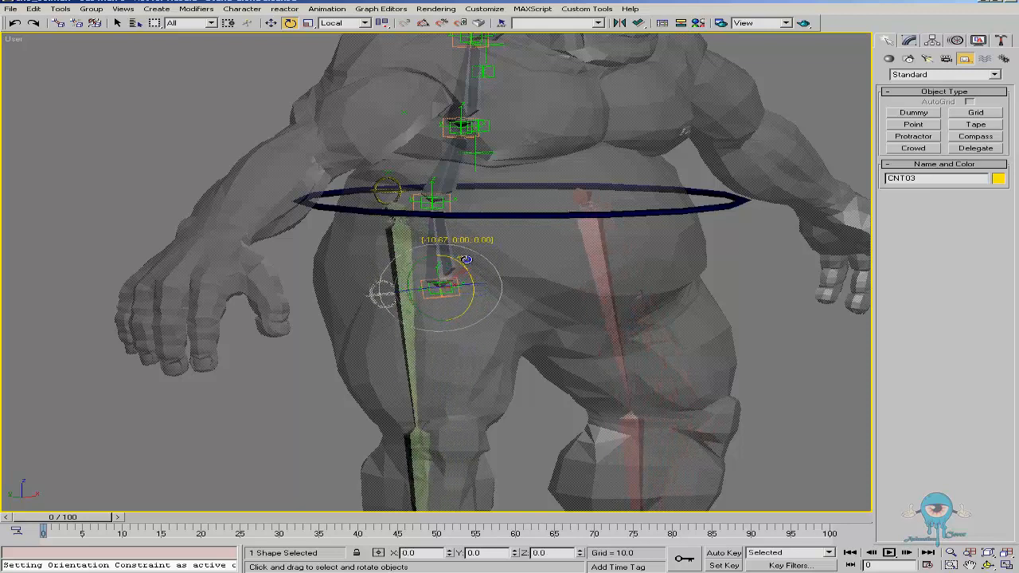
pyautogui.rightClick(509, 293)
pyautogui.click(516, 299)
pyautogui.keyDown('alt'); pyautogui.moveTo(430, 296); pyautogui.dragTo(502, 291, button='middle'); pyautogui.keyUp('alt')
pyautogui.moveTo(438, 272); pyautogui.dragTo(480, 263)
# Select the top control CNT01 and examine the complete spine rig from behind and from the front.
pyautogui.keyDown('ctrl'); pyautogui.keyDown('alt'); pyautogui.moveTo(444, 307); pyautogui.dragTo(428, 348, button='middle'); pyautogui.keyUp('alt'); pyautogui.keyUp('ctrl')
pyautogui.moveTo(507, 311); pyautogui.dragTo(477, 334, button='middle')
pyautogui.keyDown('alt'); pyautogui.moveTo(466, 275); pyautogui.dragTo(488, 280, button='middle'); pyautogui.keyUp('alt')
pyautogui.moveTo(442, 155)
pyautogui.keyDown('ctrl'); pyautogui.keyDown('alt'); pyautogui.mouseDown(button='middle')
pyautogui.moveTo(452, 124)
pyautogui.moveTo(427, 175)
pyautogui.moveTo(434, 163)
pyautogui.mouseUp(button='middle'); pyautogui.keyUp('alt'); pyautogui.keyUp('ctrl')
pyautogui.click(451, 124)
pyautogui.moveTo(481, 242)
pyautogui.keyDown('alt'); pyautogui.mouseDown(button='middle')
pyautogui.moveTo(493, 240)
pyautogui.moveTo(465, 241)
pyautogui.mouseUp(button='middle'); pyautogui.keyUp('alt')
pyautogui.press('w')
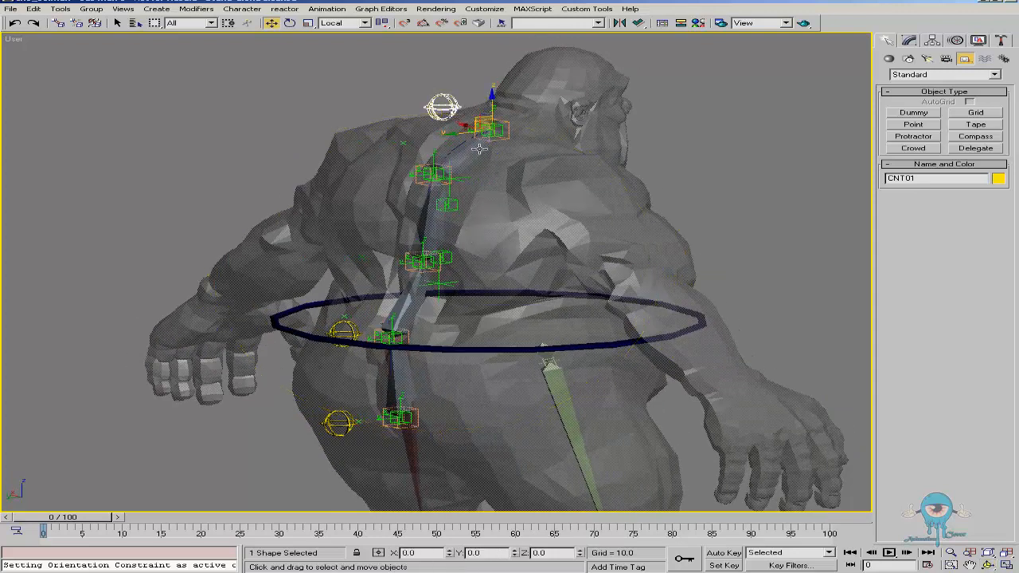
pyautogui.rightClick(473, 230)
pyautogui.click(503, 261)
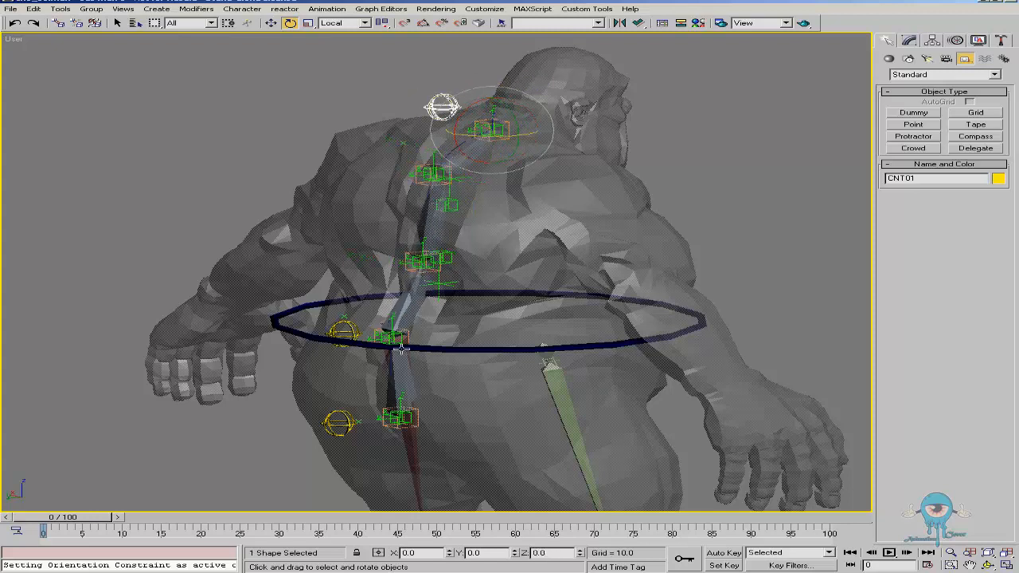
pyautogui.keyDown('alt'); pyautogui.moveTo(534, 296); pyautogui.dragTo(461, 274, button='middle'); pyautogui.keyUp('alt')
pyautogui.scroll(-3, 426, 267)
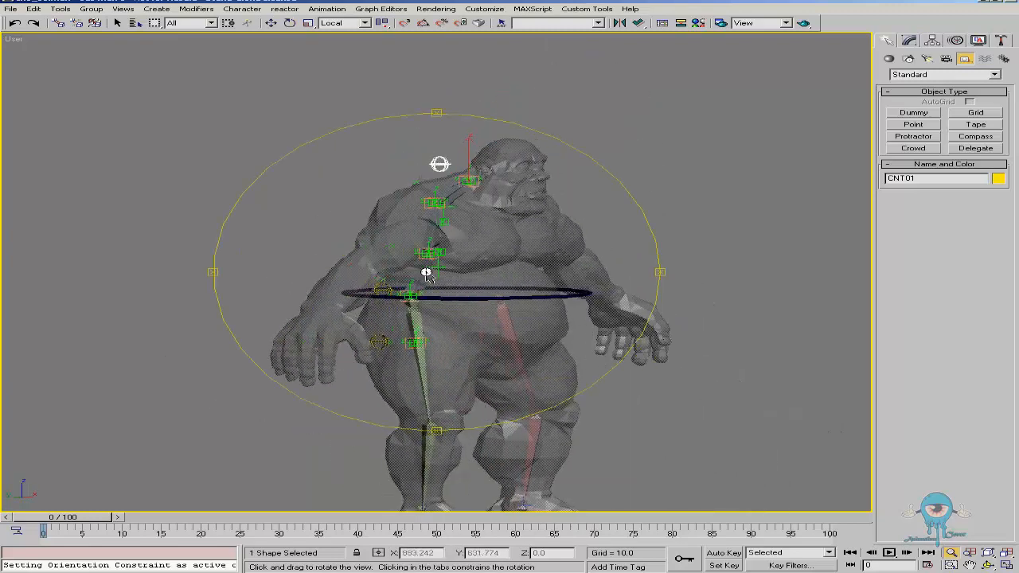